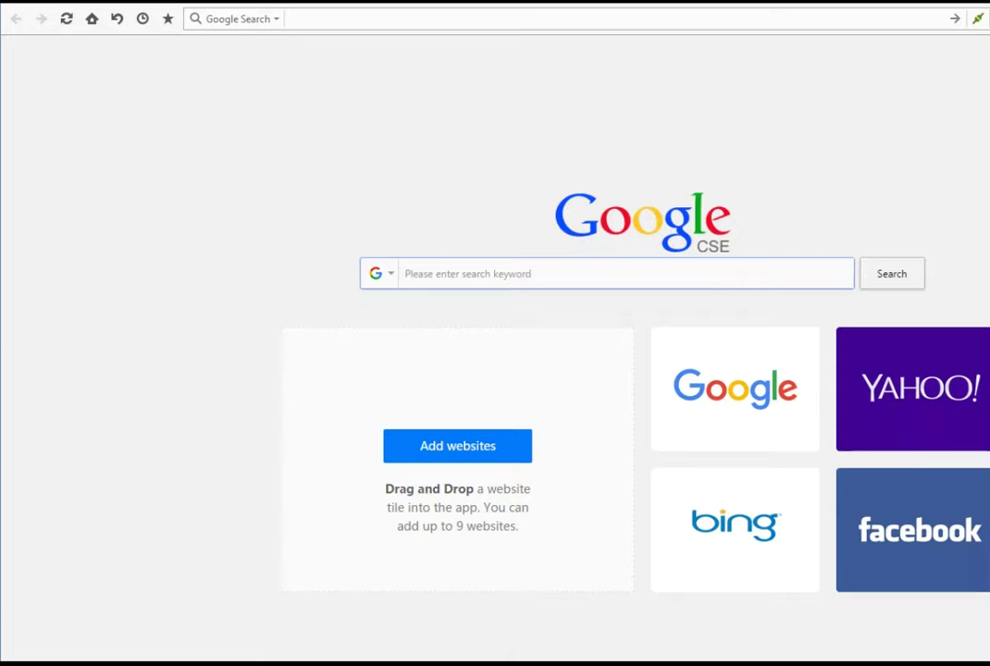
# Search for 'handbrake' in the Google Custom Search box.
pyautogui.click(463, 283)
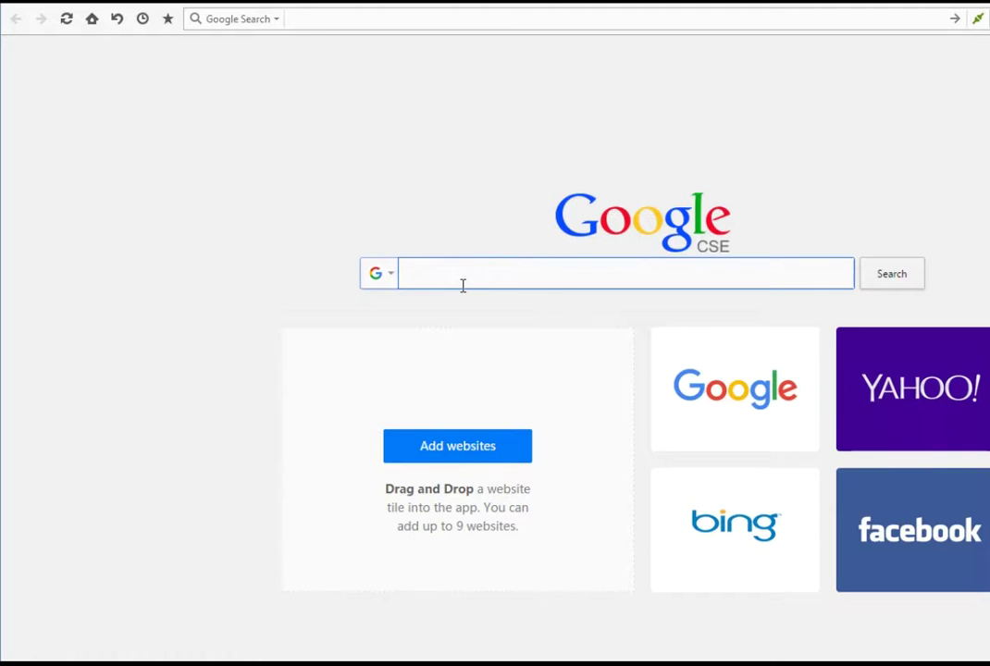
pyautogui.write('handbrak')
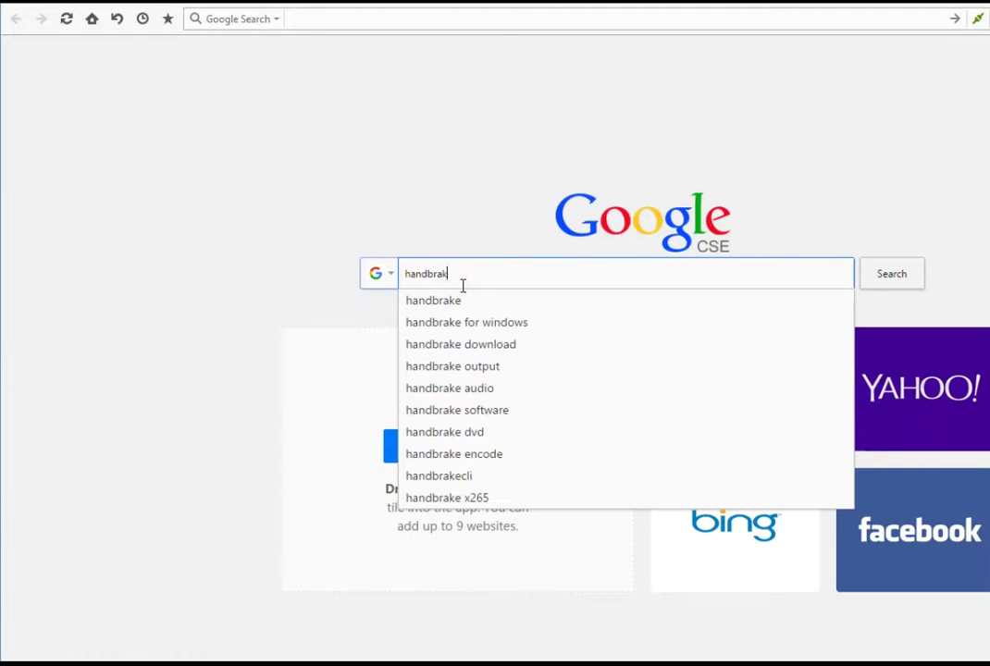
pyautogui.write('e')
pyautogui.press('Return')
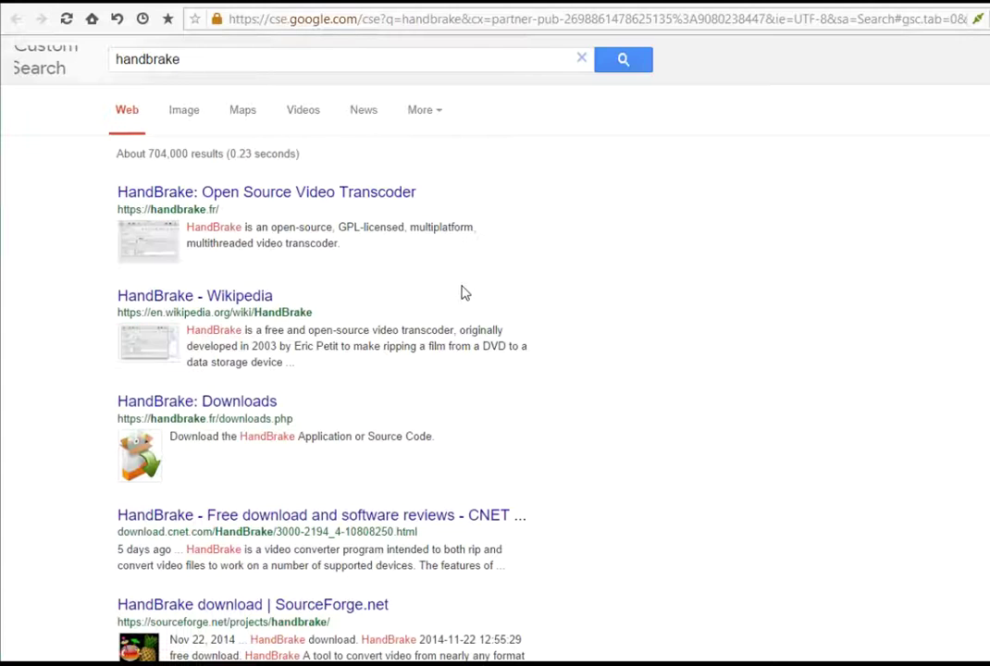
# Open the 'HandBrake: Downloads' search result.
pyautogui.click(171, 412)
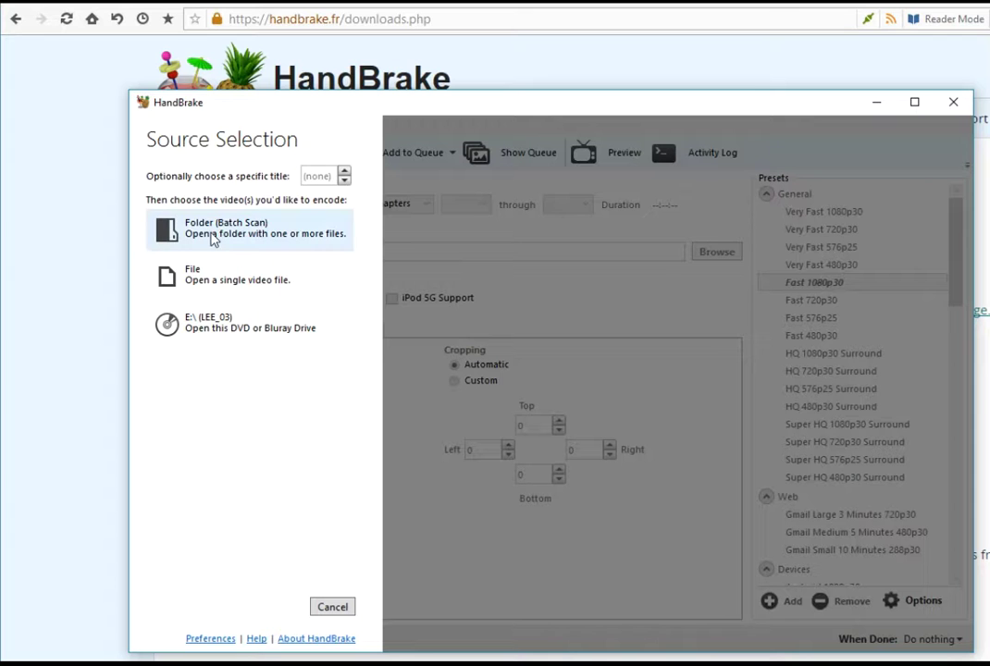
# Batch-scan the DVD's VIDEO_TS folder as the source, loading title 2.
pyautogui.click(213, 239)
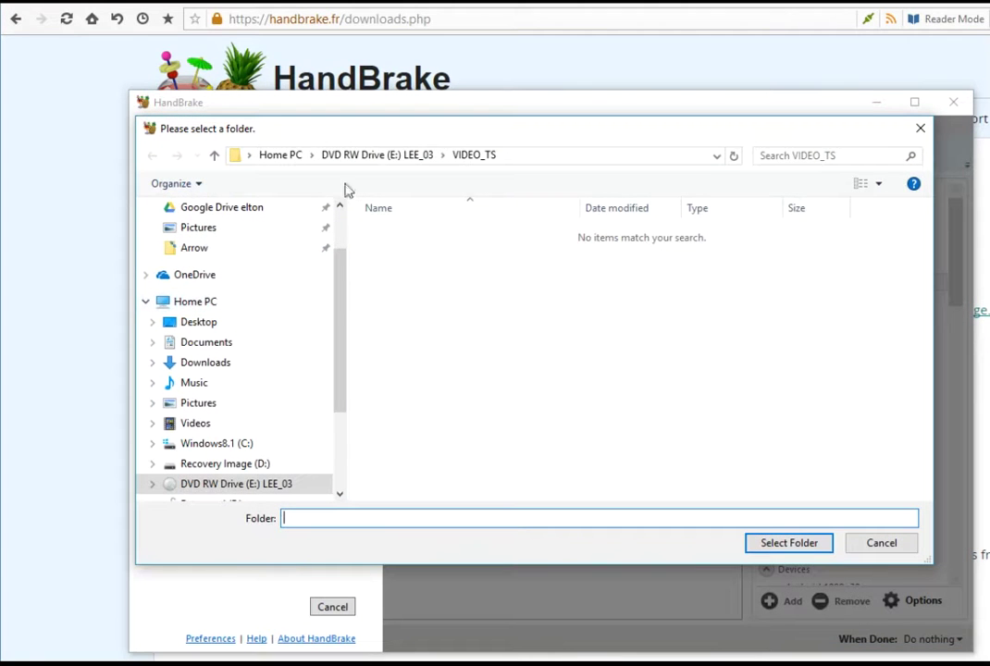
pyautogui.click(361, 157)
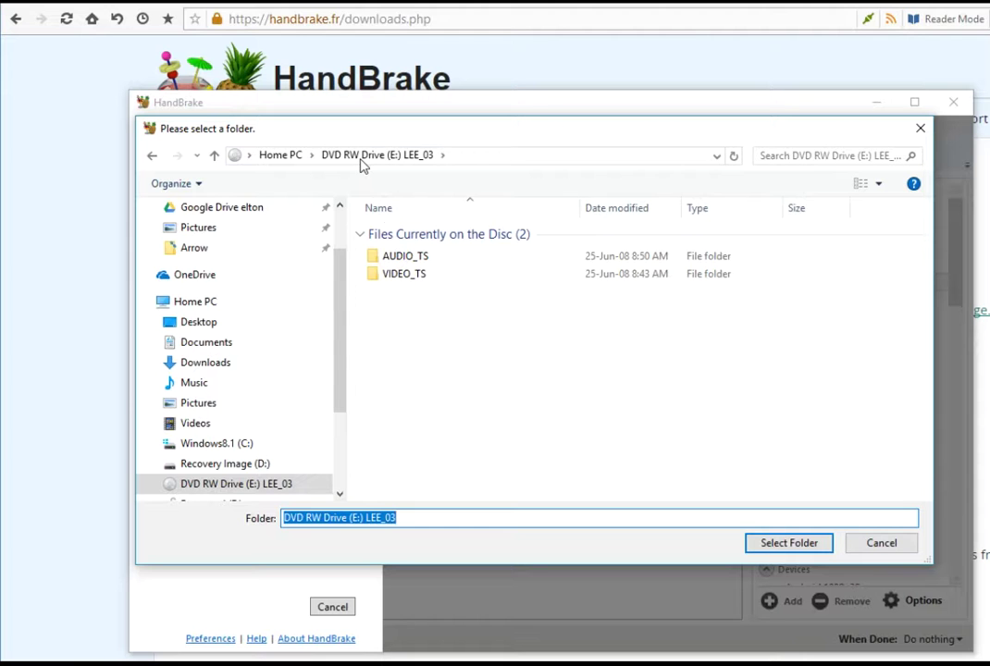
pyautogui.click(405, 272)
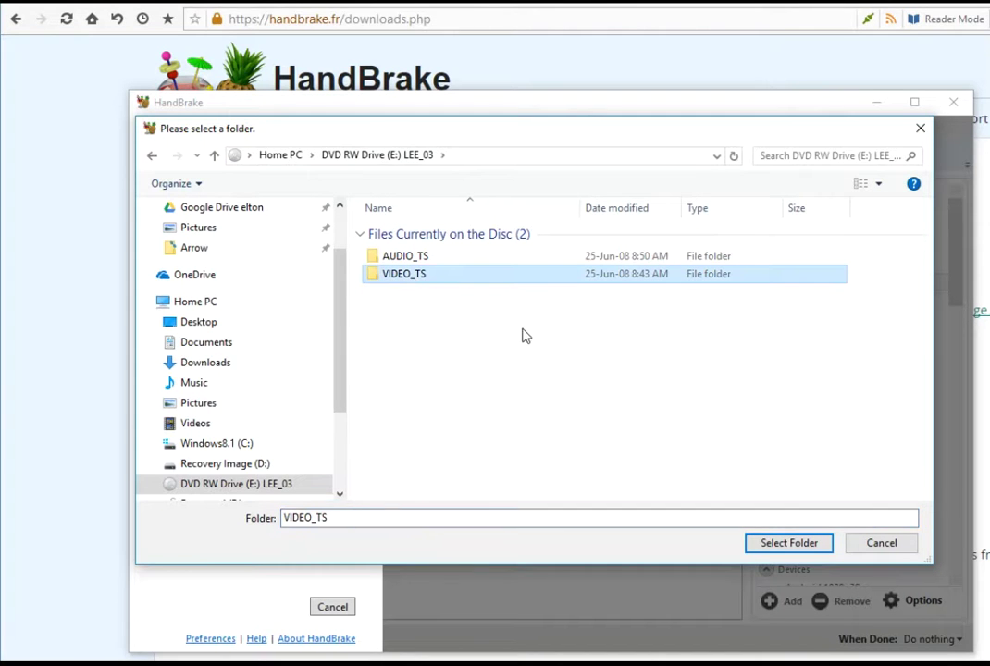
pyautogui.click(762, 540)
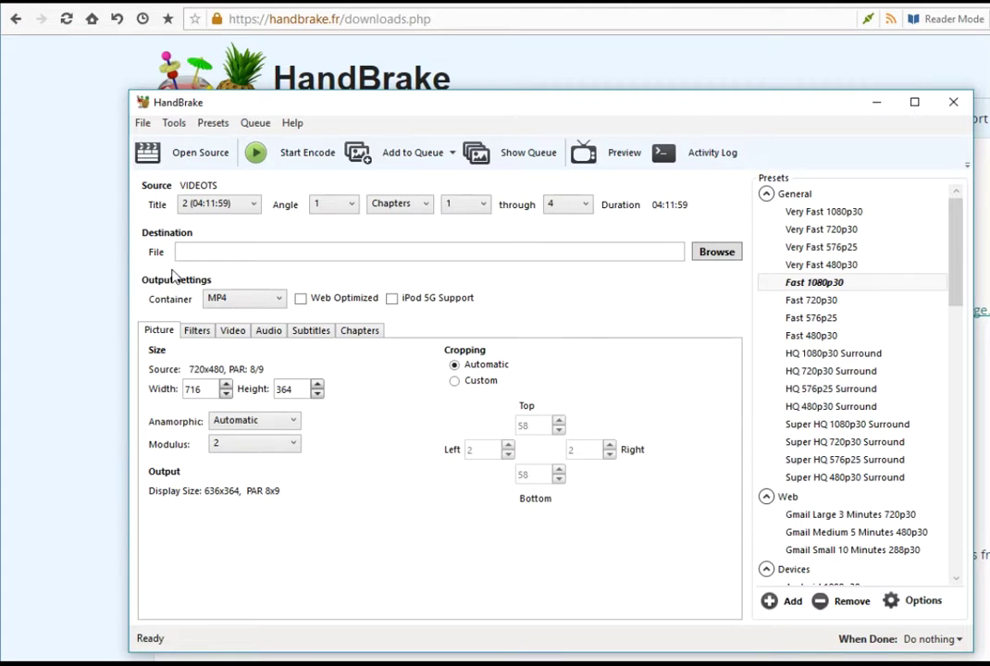
pyautogui.click(219, 205)
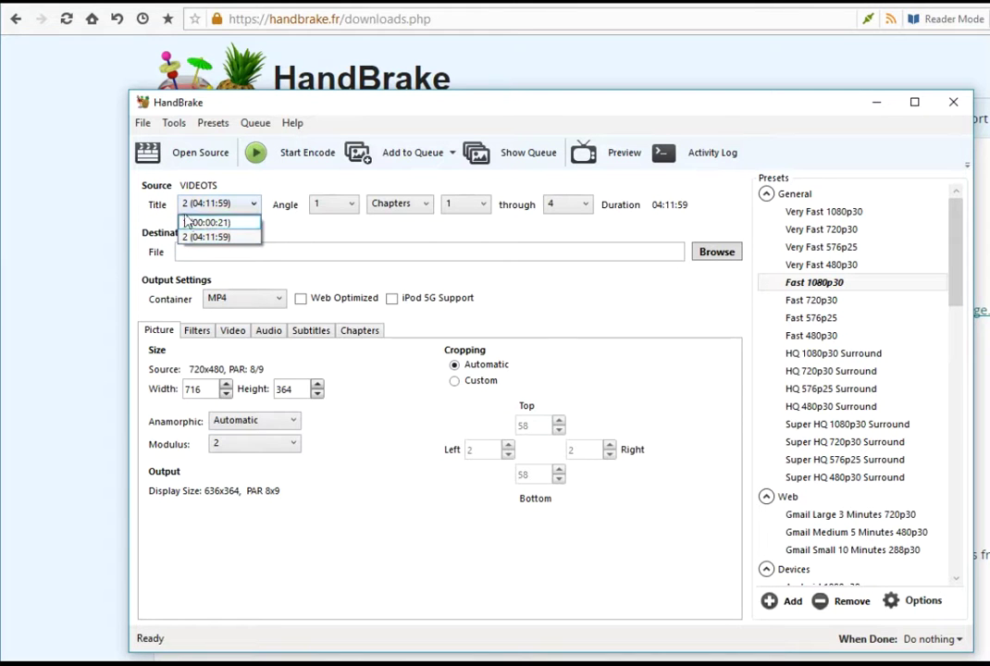
pyautogui.click(220, 221)
pyautogui.click(220, 207)
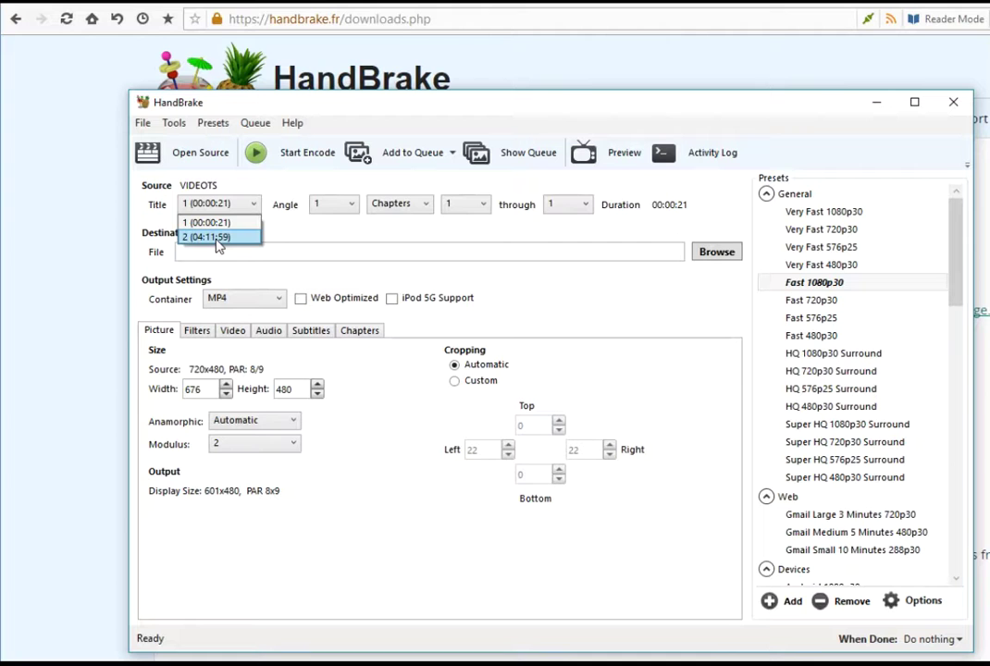
pyautogui.click(196, 223)
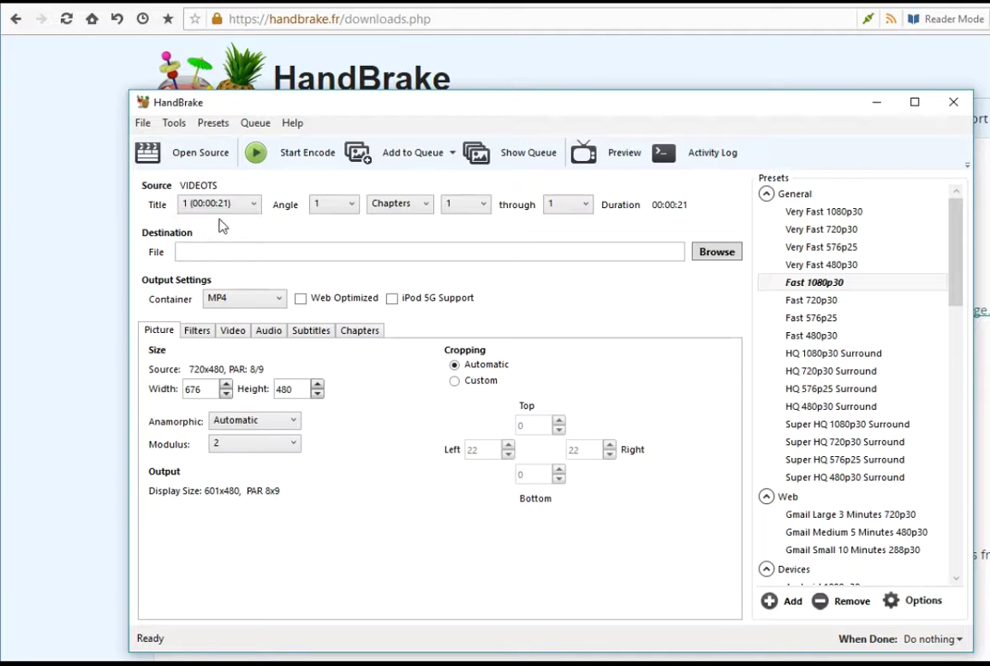
pyautogui.click(224, 205)
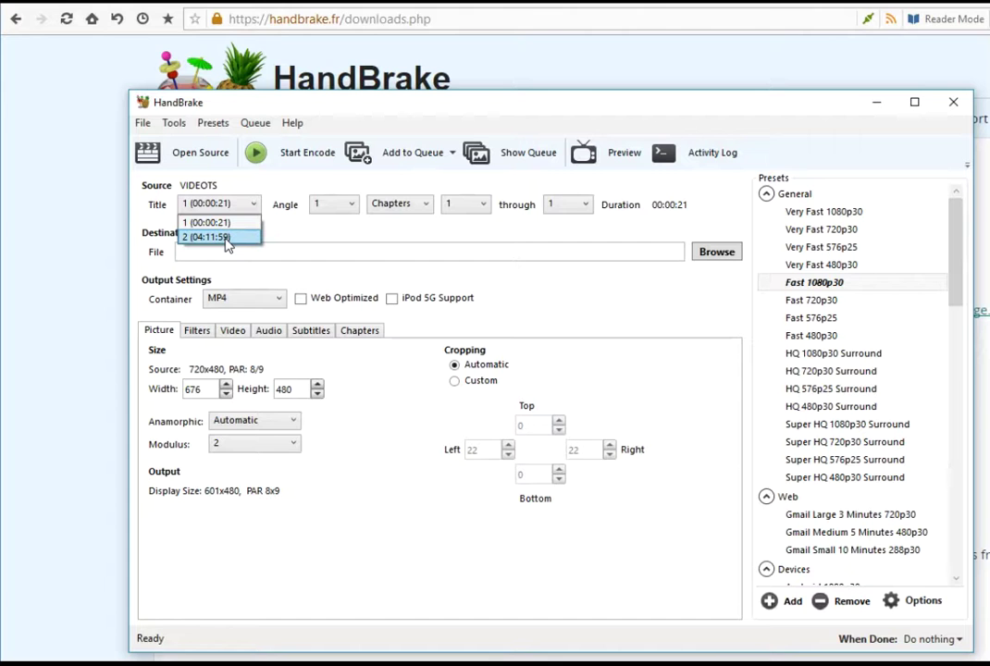
pyautogui.click(227, 238)
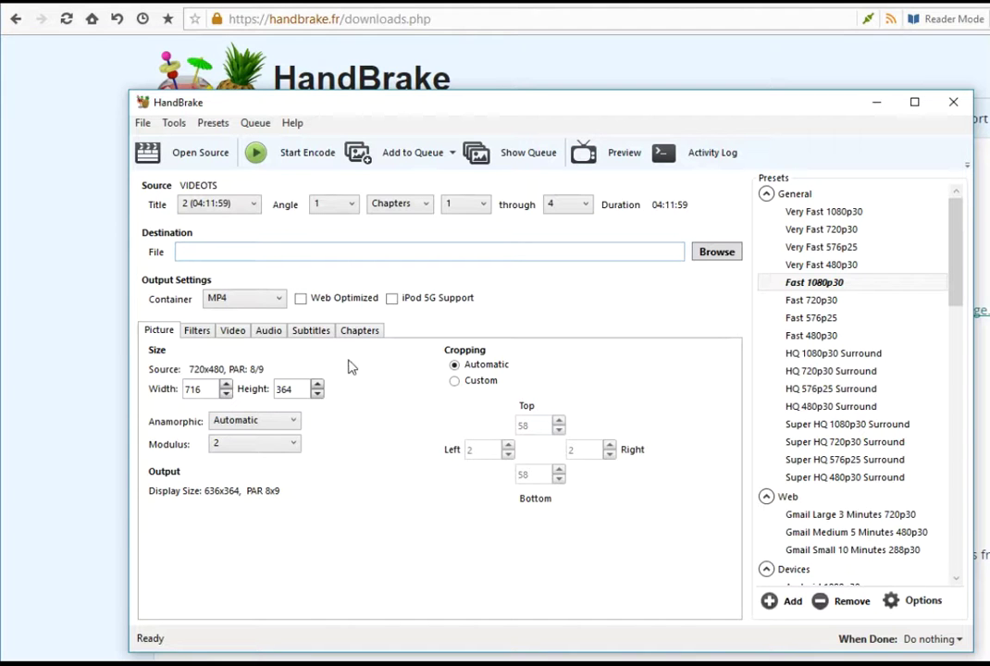
# Show title 2's four chapter markers and their durations.
pyautogui.click(363, 333)
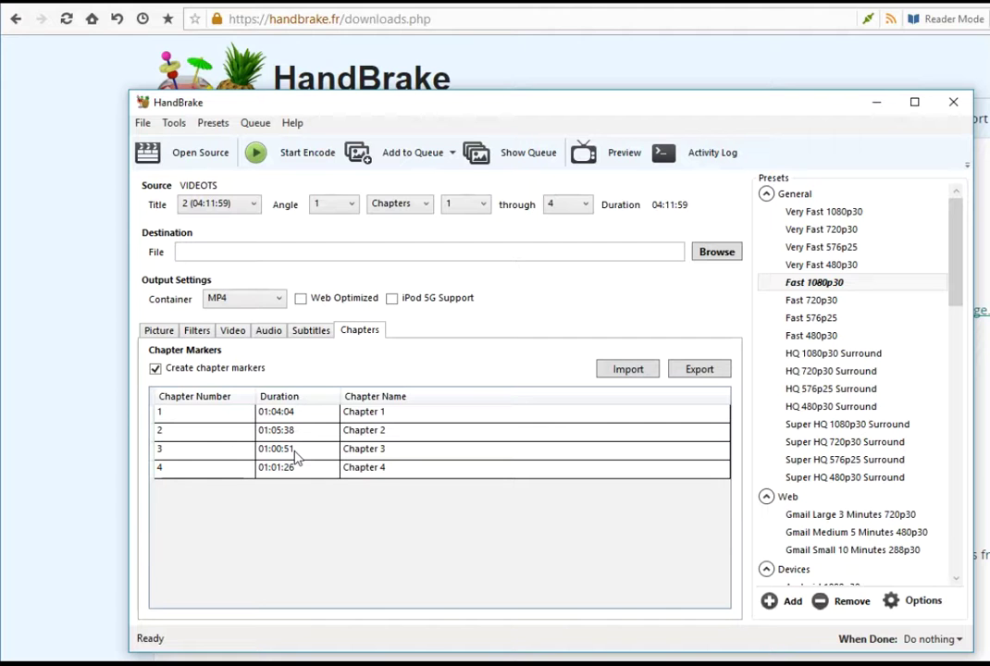
# Limit the chapter range to chapter 1 through chapter 1.
pyautogui.click(717, 252)
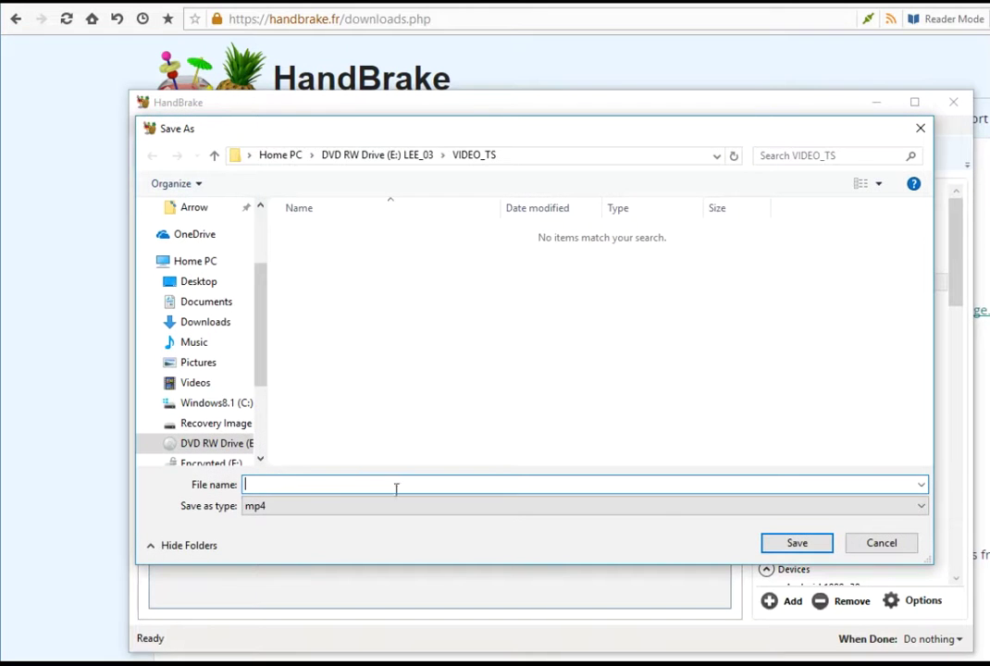
pyautogui.click(797, 543)
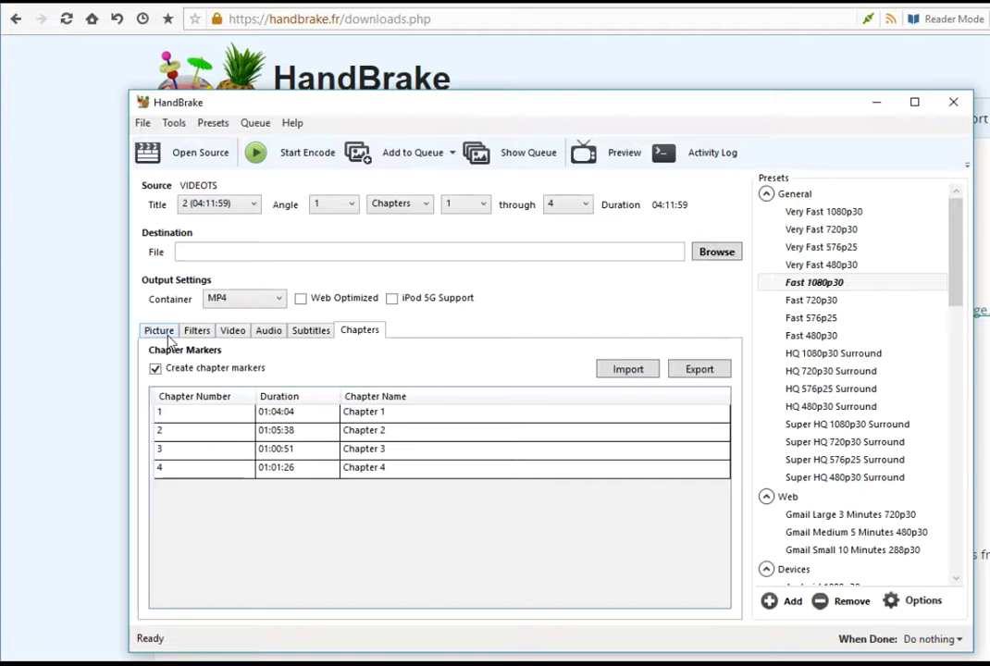
pyautogui.click(159, 331)
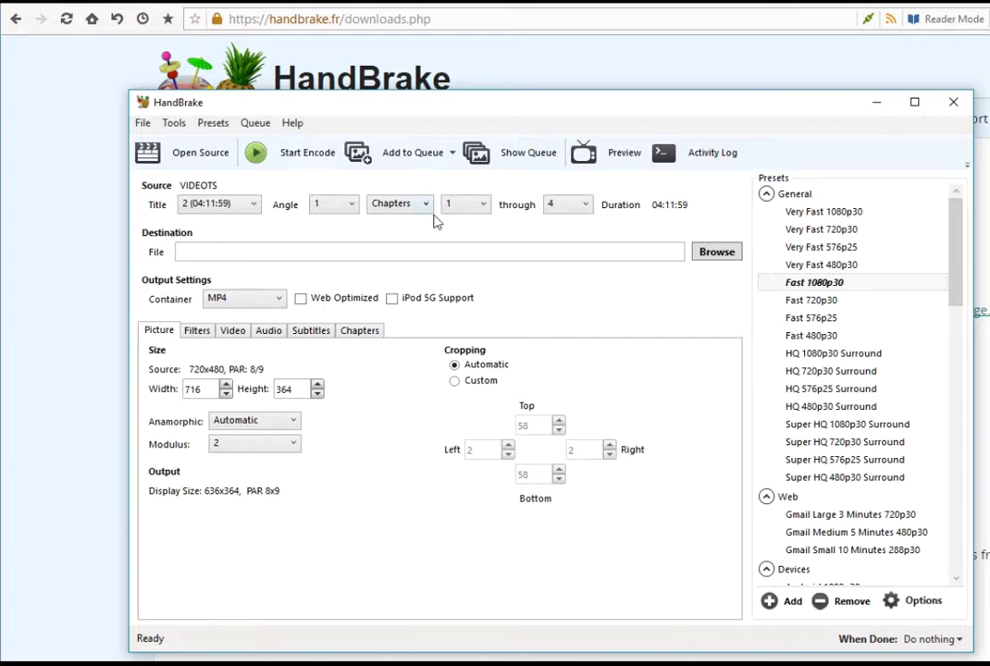
pyautogui.click(567, 205)
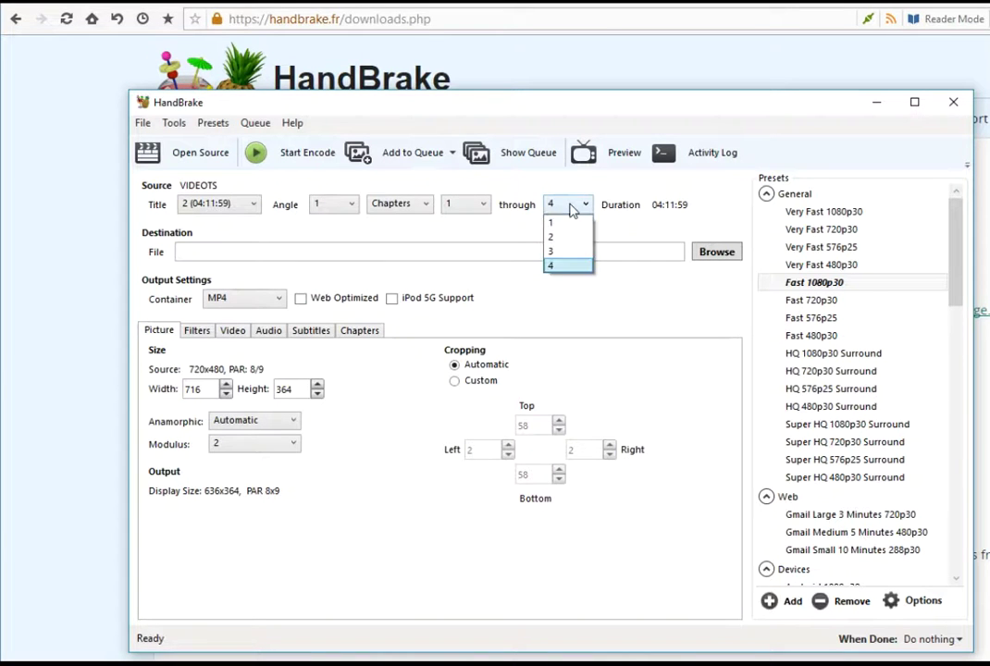
pyautogui.click(557, 263)
pyautogui.click(467, 204)
pyautogui.click(583, 206)
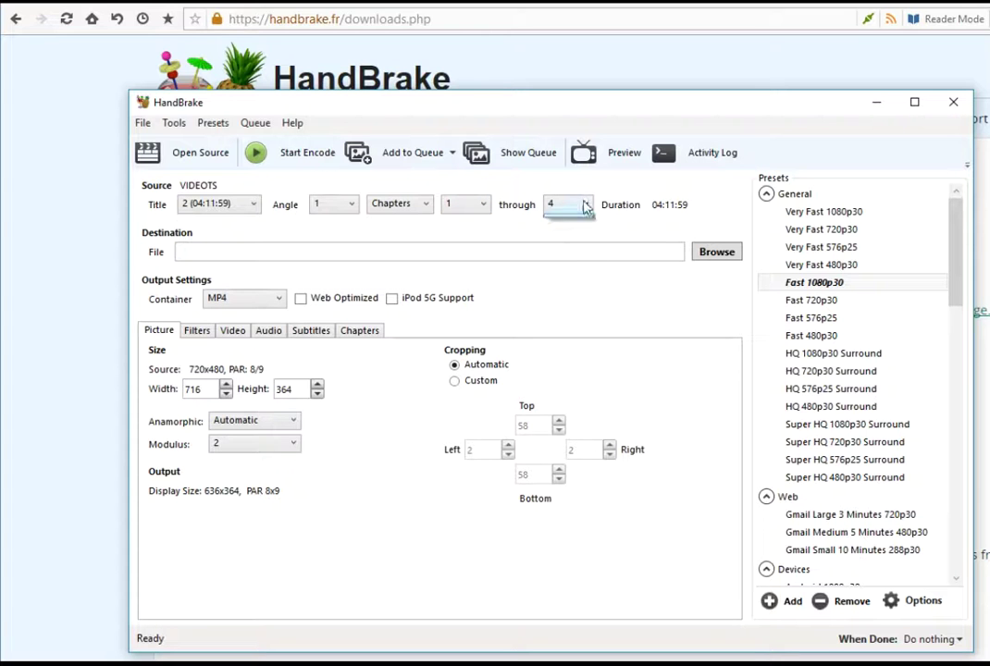
pyautogui.click(583, 205)
pyautogui.click(585, 205)
pyautogui.click(579, 206)
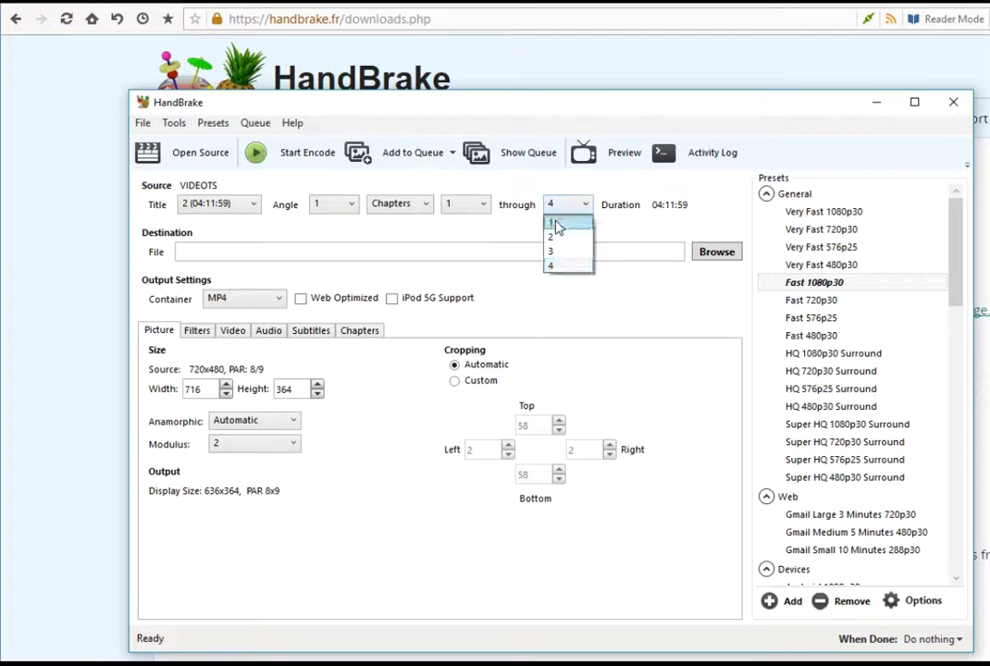
pyautogui.click(557, 223)
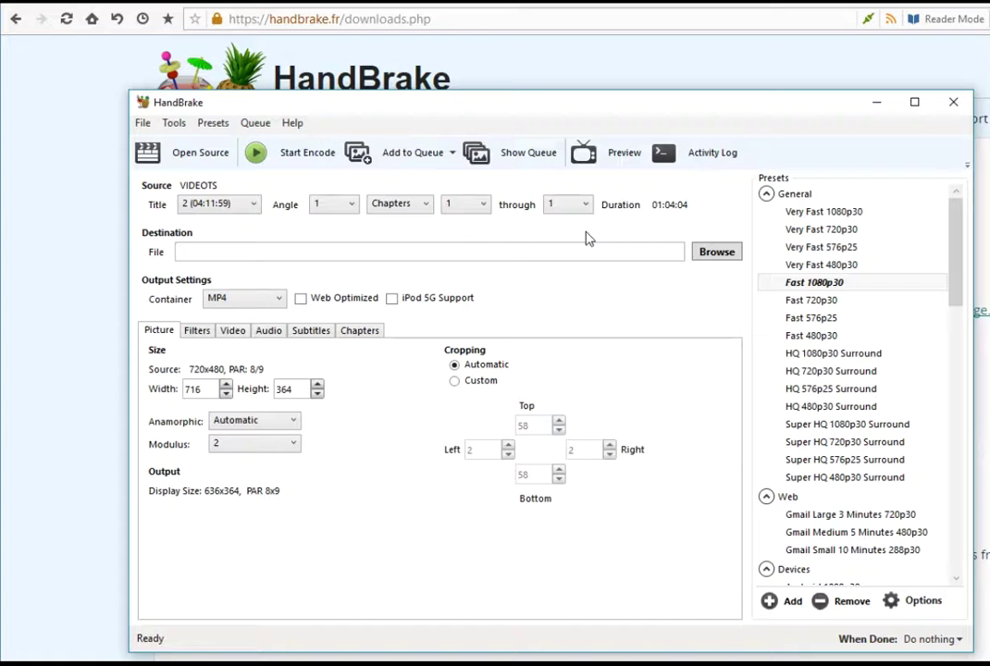
# Save the output as Chapter1.mp4 on the Desktop, keeping the MP4 container.
pyautogui.click(709, 253)
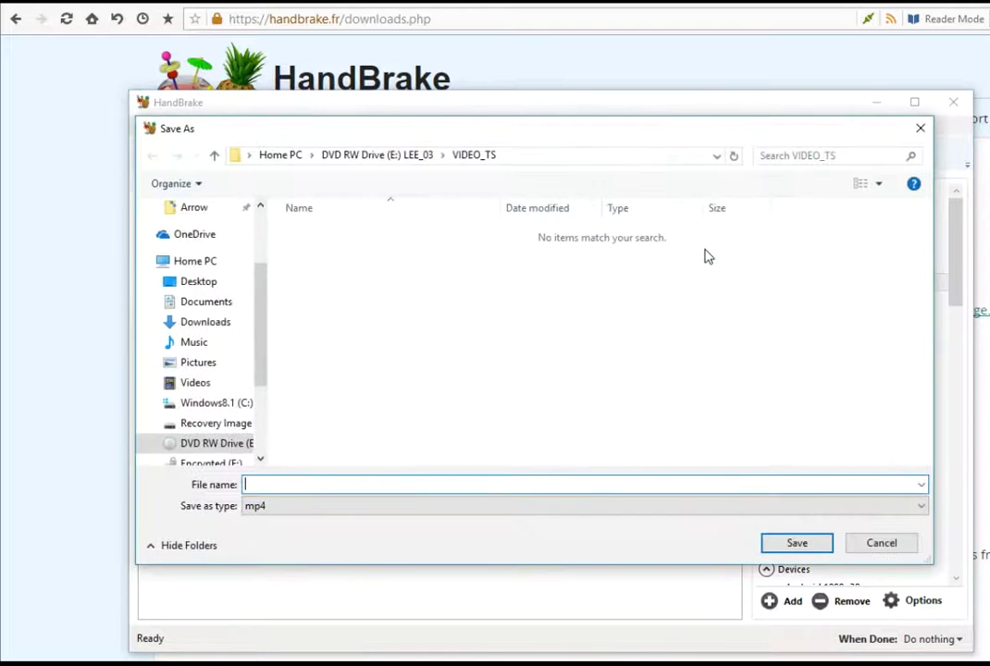
pyautogui.click(205, 281)
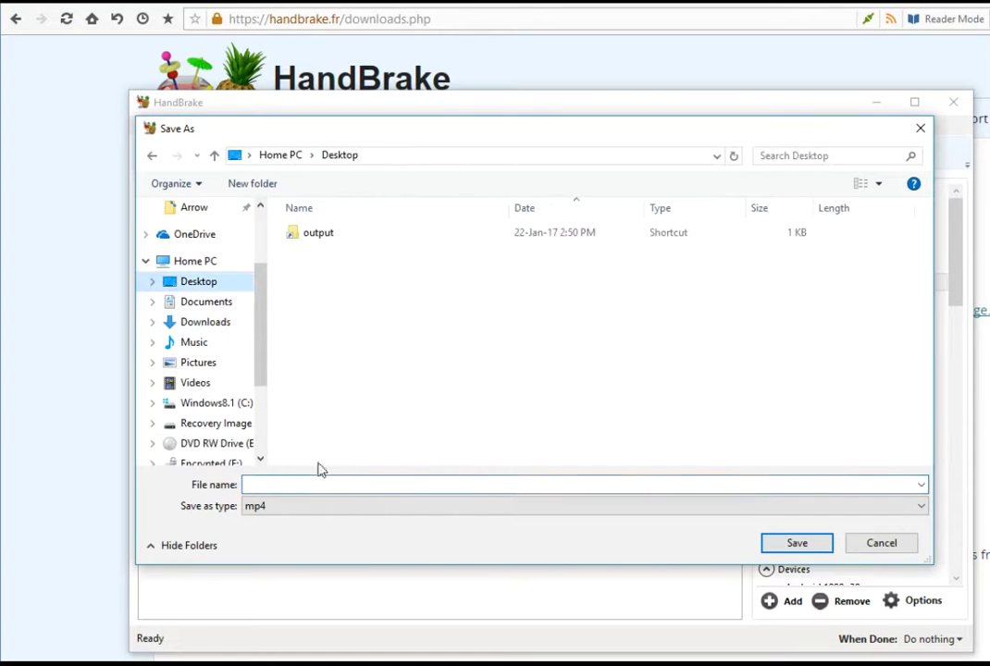
pyautogui.click(291, 483)
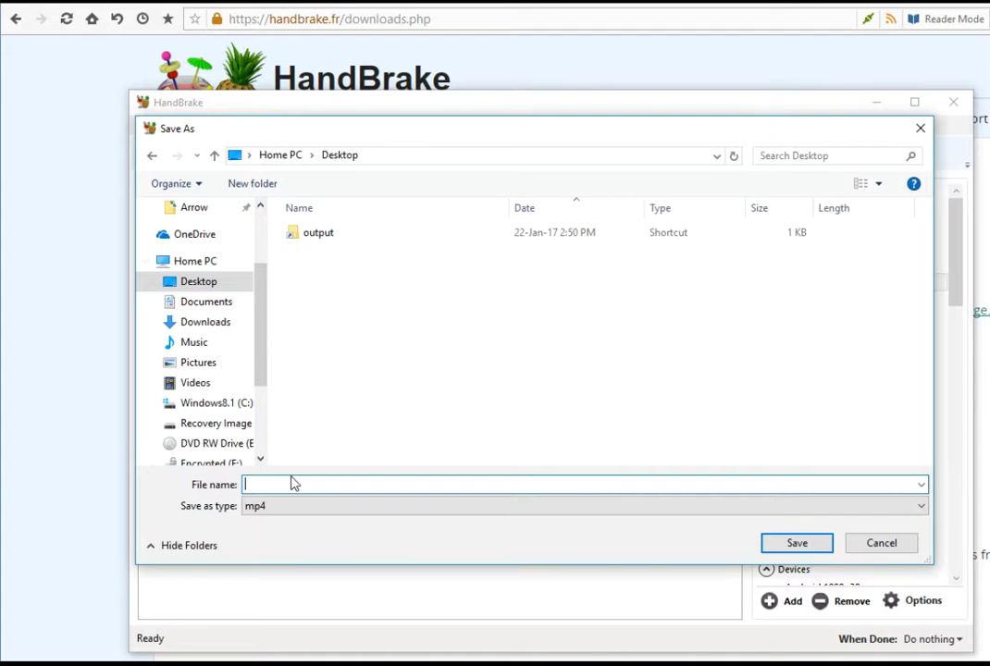
pyautogui.write('Chapter1')
pyautogui.click(780, 547)
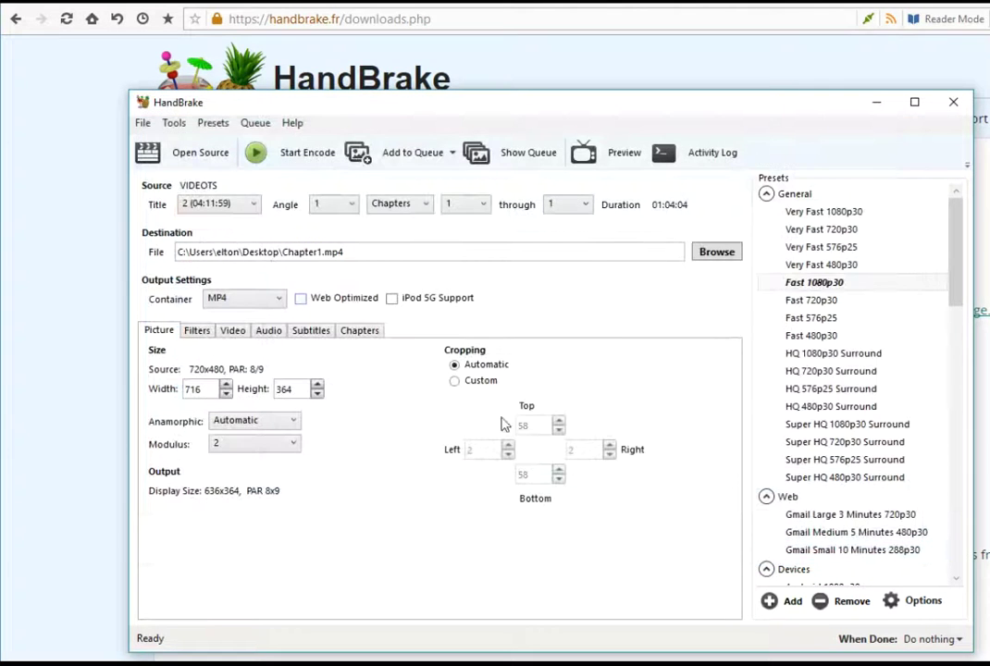
pyautogui.click(273, 299)
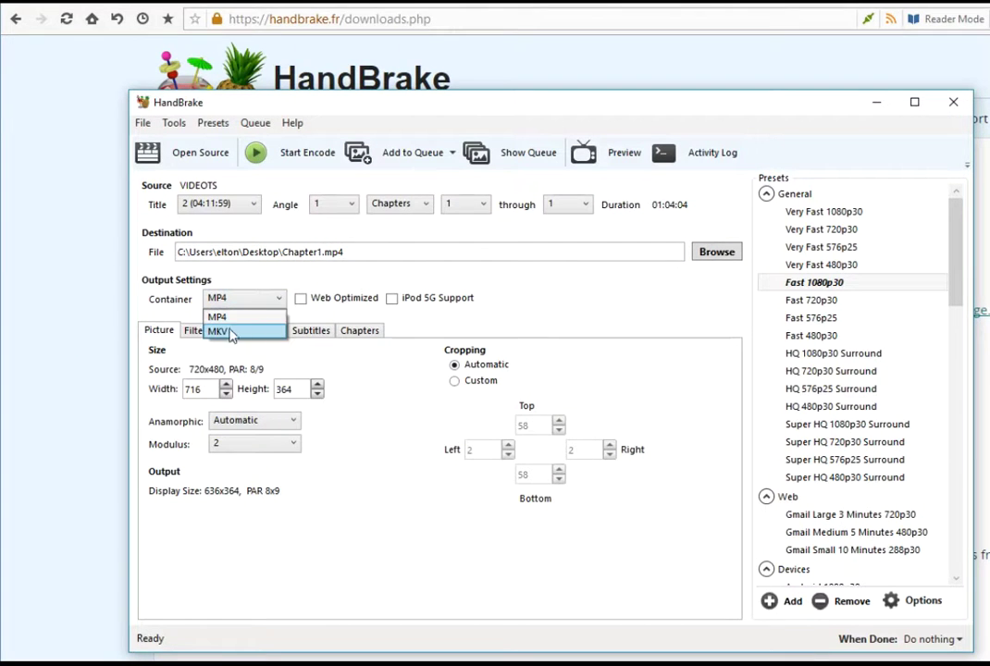
pyautogui.click(270, 295)
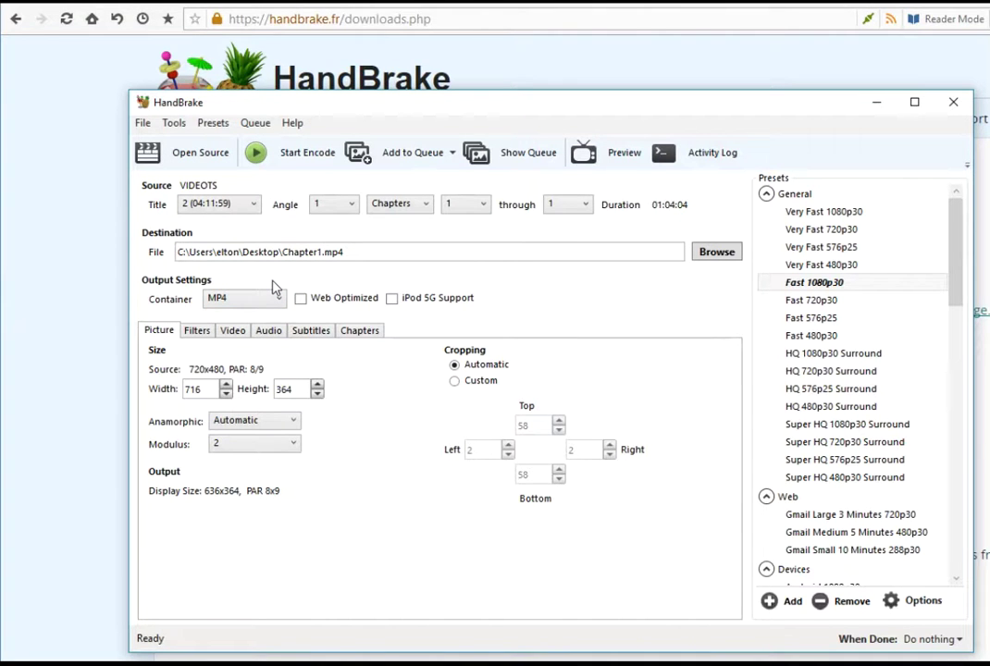
# Keep audio track 1 (Chinese AC3 2.0 ch) as AAC 160 with Dolby Surround mixdown.
pyautogui.click(268, 333)
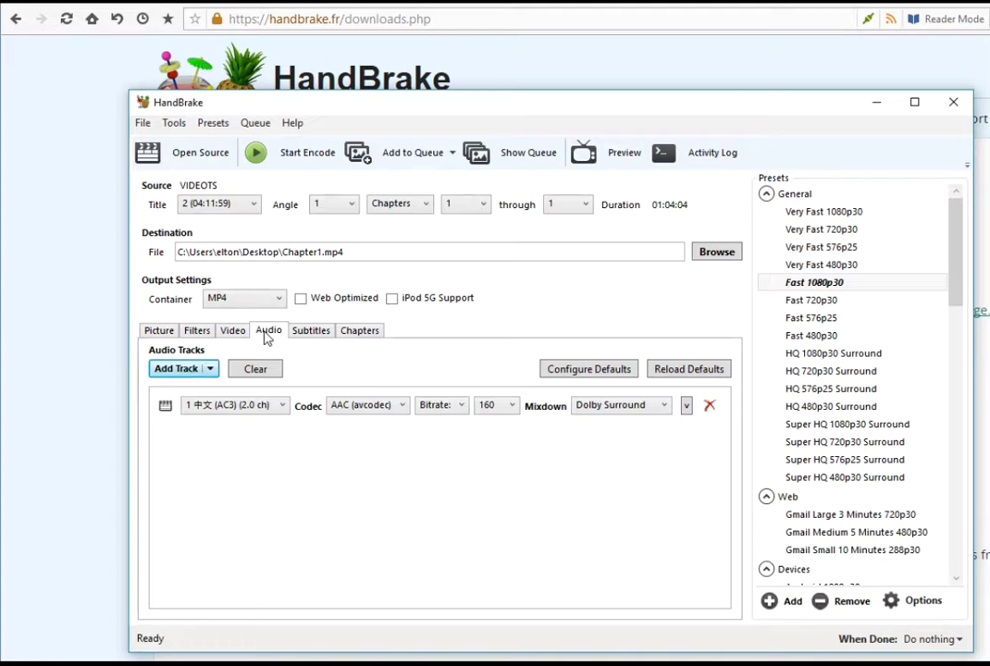
pyautogui.click(282, 410)
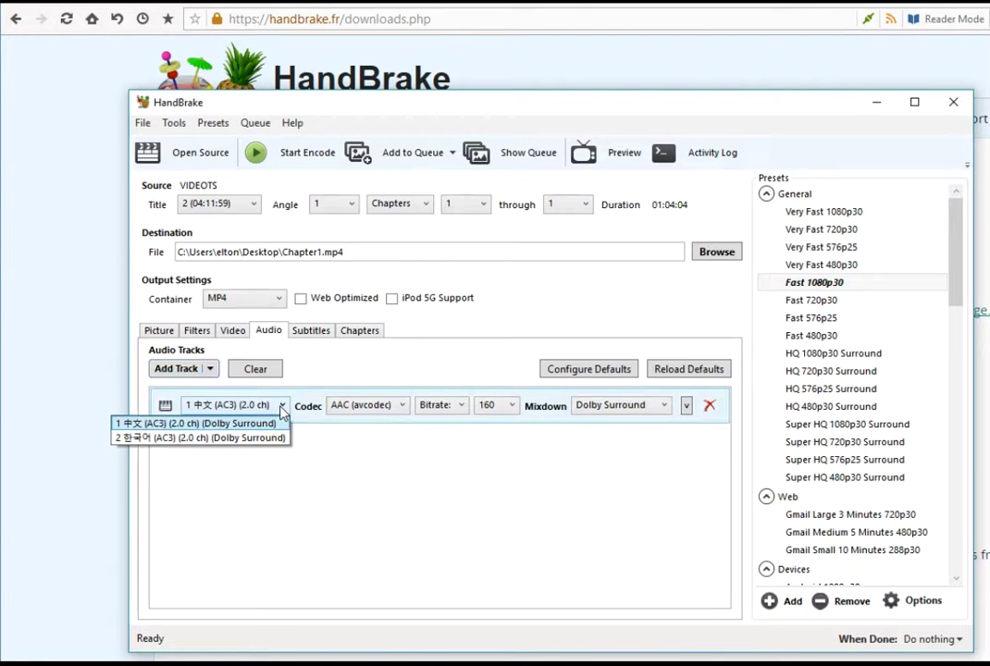
pyautogui.click(212, 411)
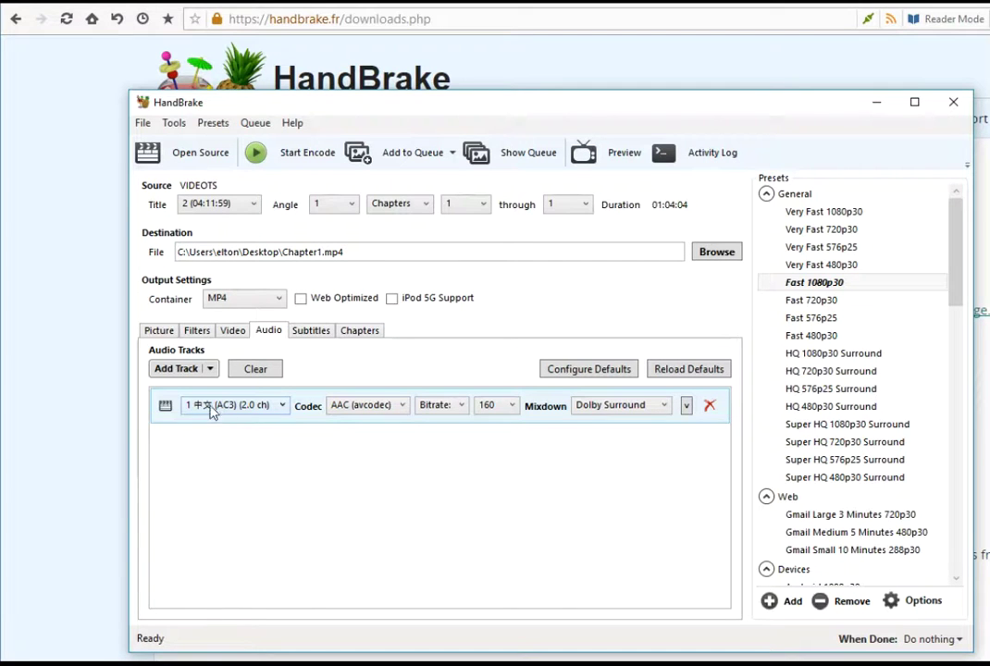
pyautogui.click(212, 411)
pyautogui.click(235, 467)
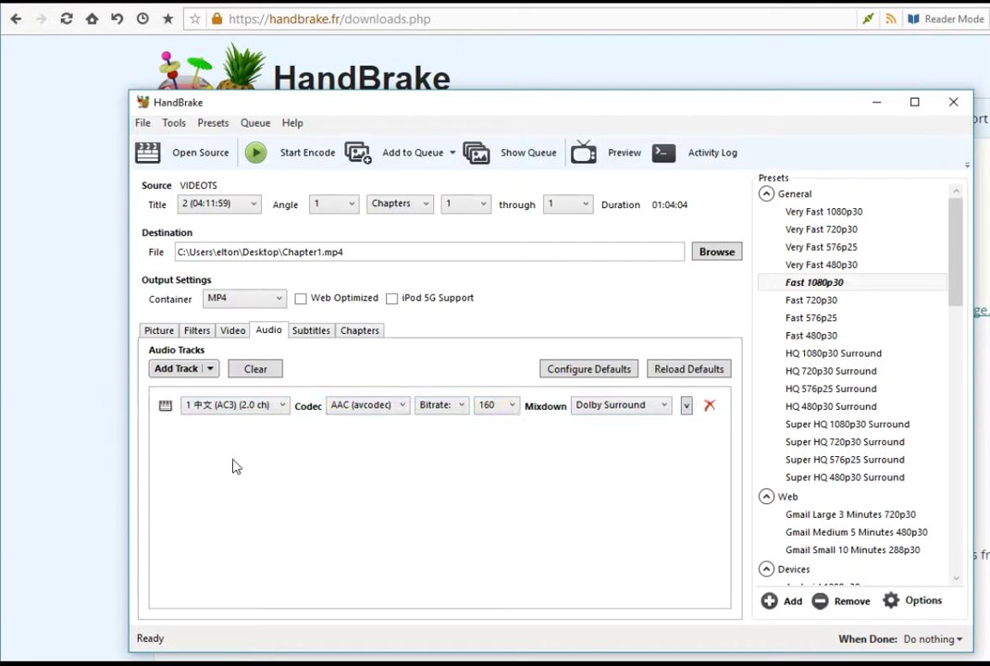
pyautogui.click(619, 407)
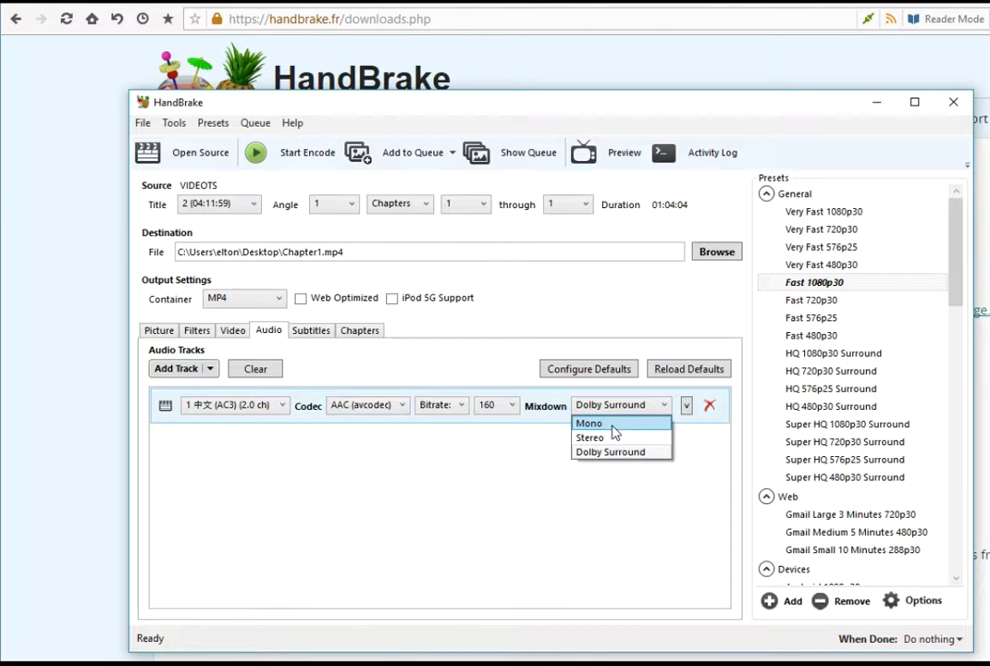
pyautogui.click(455, 483)
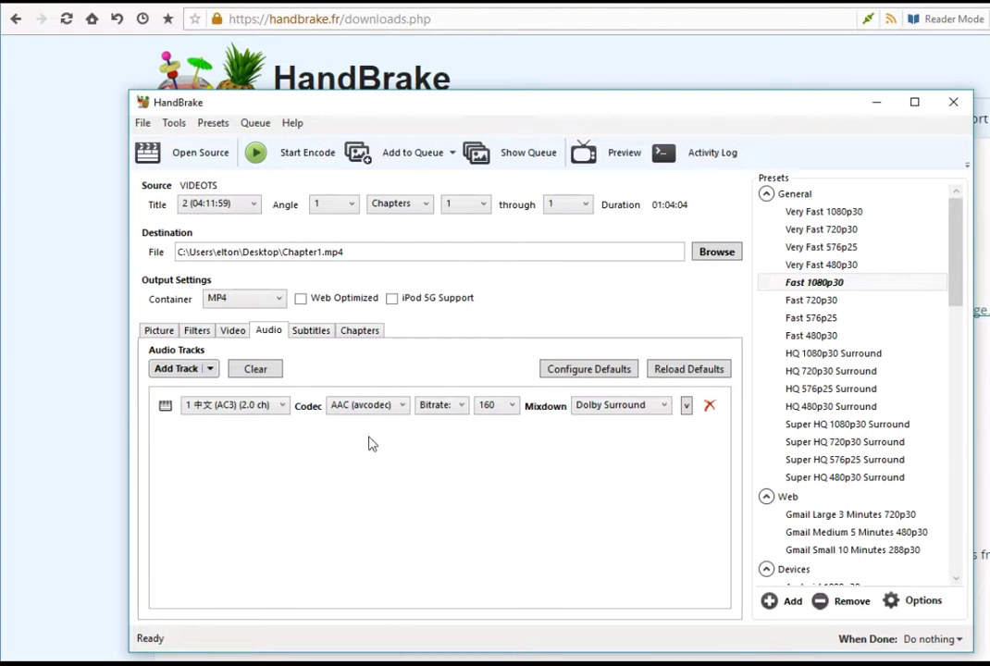
pyautogui.click(277, 409)
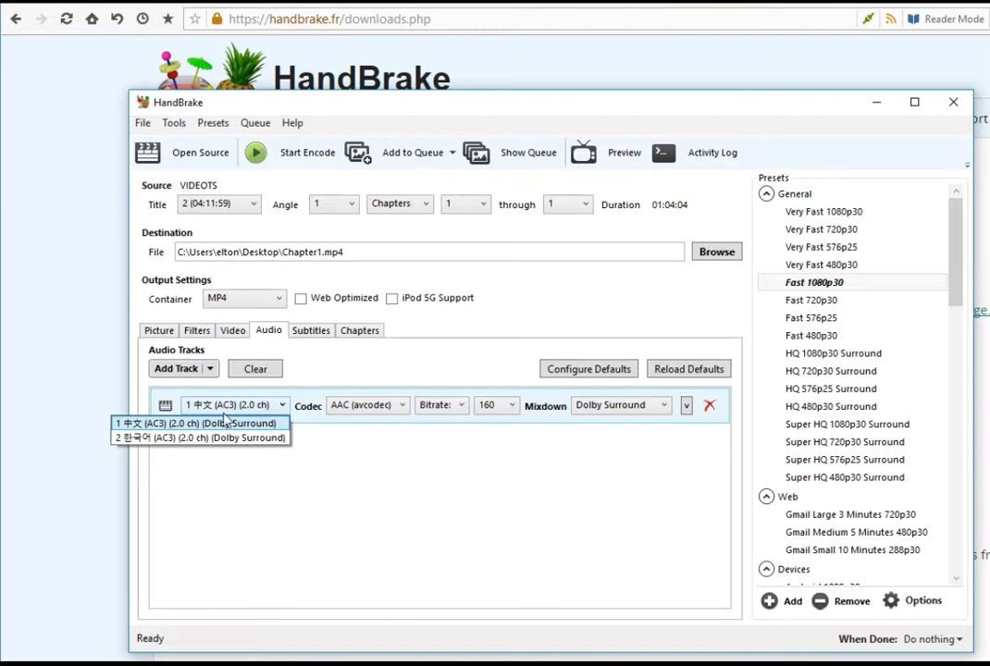
pyautogui.click(146, 427)
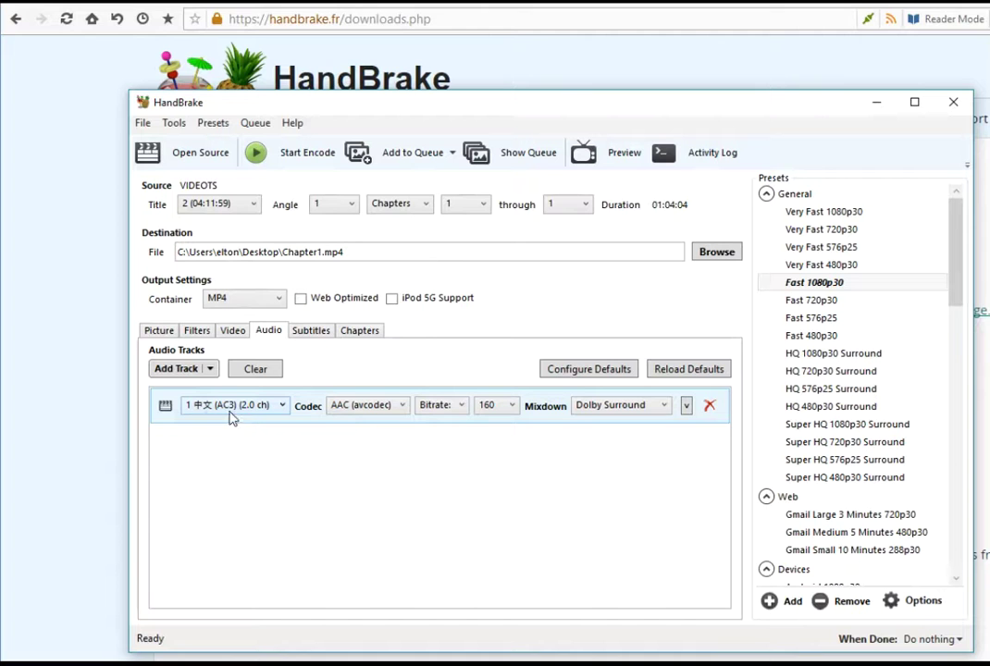
# Queue the Chapter1.mp4 job, then a Chapter2.mp4 job starting at chapter 2.
pyautogui.click(412, 158)
pyautogui.click(472, 157)
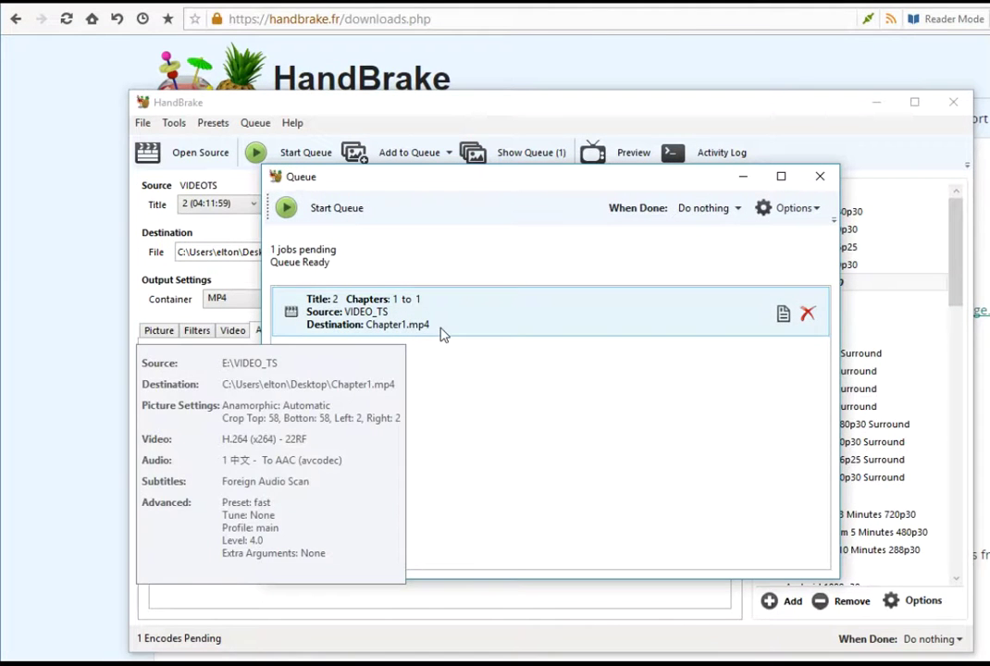
pyautogui.click(822, 179)
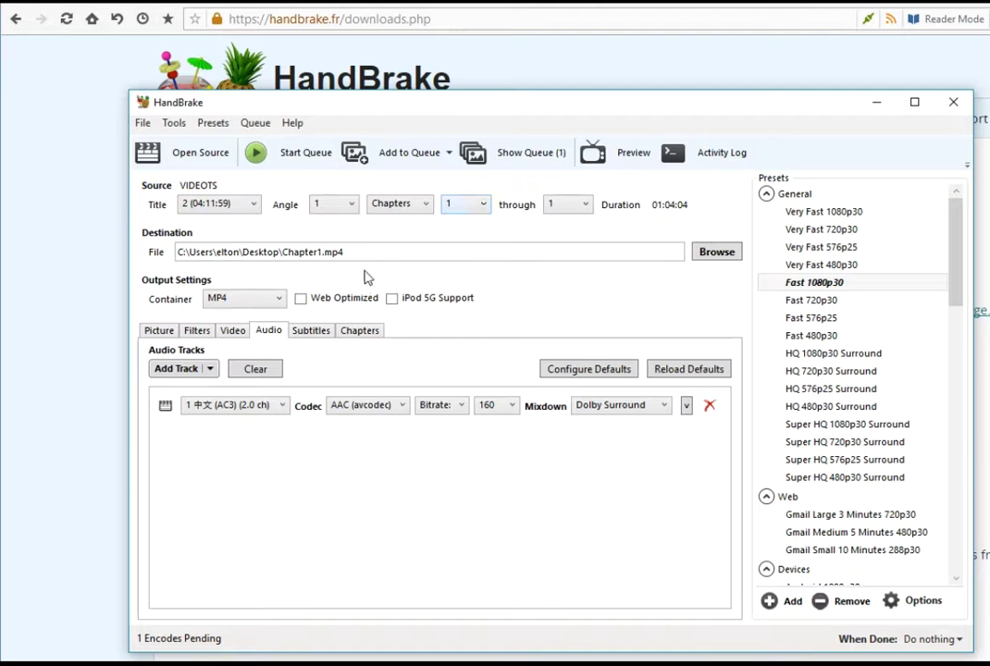
pyautogui.click(474, 205)
pyautogui.click(467, 238)
pyautogui.click(316, 252)
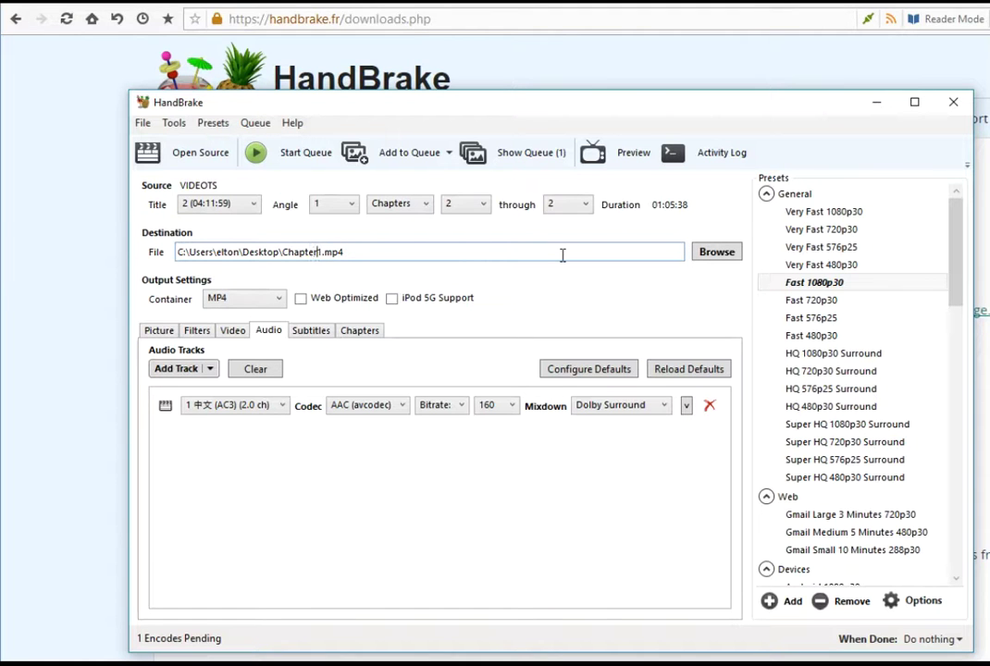
pyautogui.press('Delete')
pyautogui.write('2')
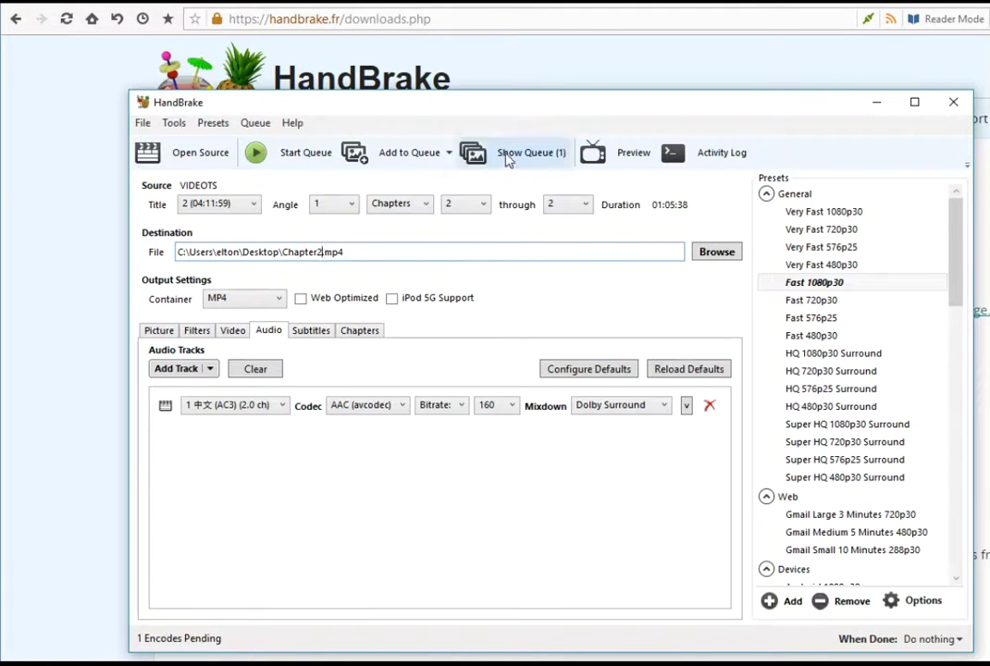
pyautogui.click(422, 155)
# Queue a Chapter3.mp4 job starting at chapter 3.
pyautogui.click(479, 206)
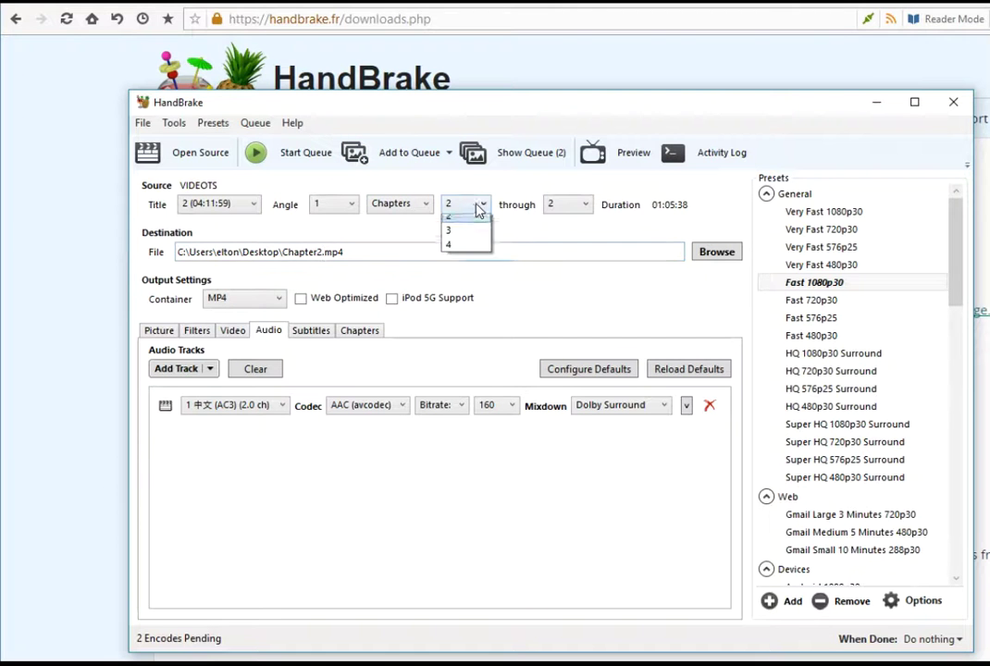
pyautogui.click(468, 248)
pyautogui.click(315, 251)
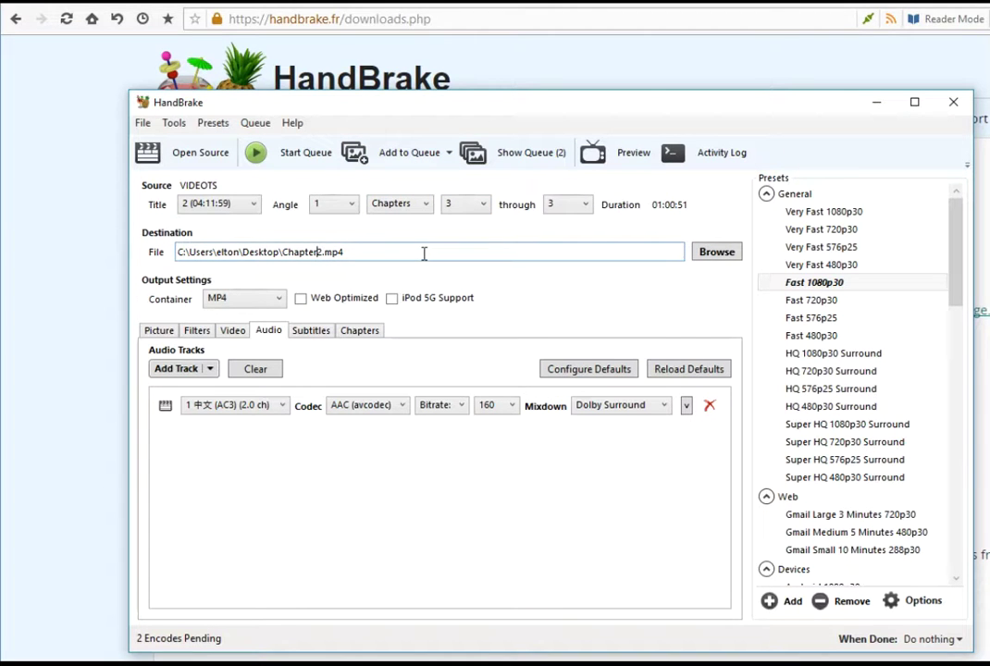
pyautogui.press('Delete')
pyautogui.write('3')
pyautogui.click(409, 154)
# Queue a Chapter4.mp4 job and view the four-job queue.
pyautogui.press('Left')
pyautogui.press('Delete')
pyautogui.write('4')
pyautogui.click(427, 167)
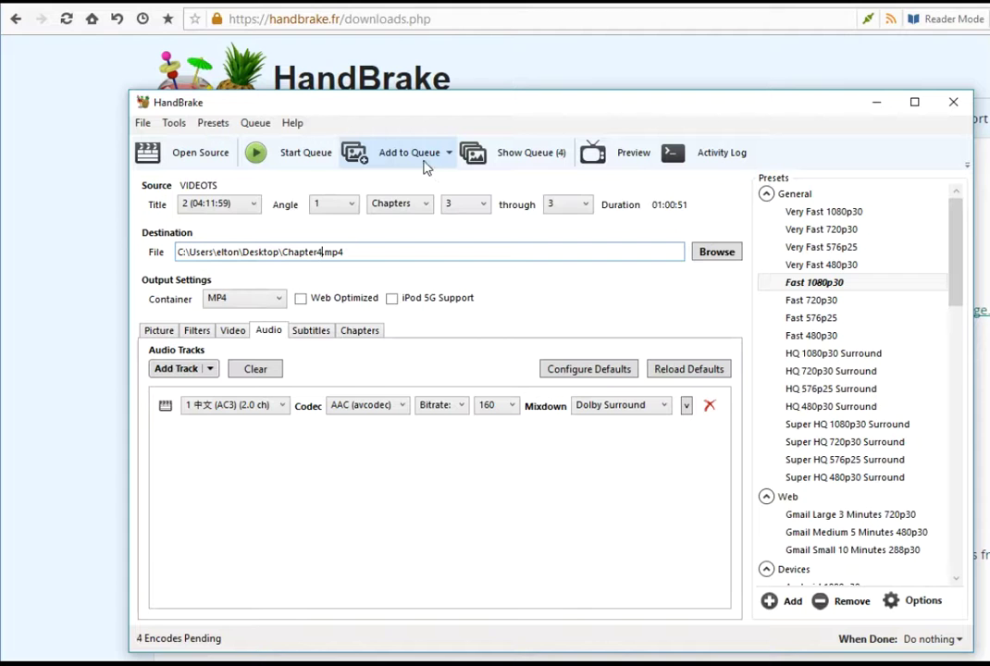
pyautogui.click(519, 159)
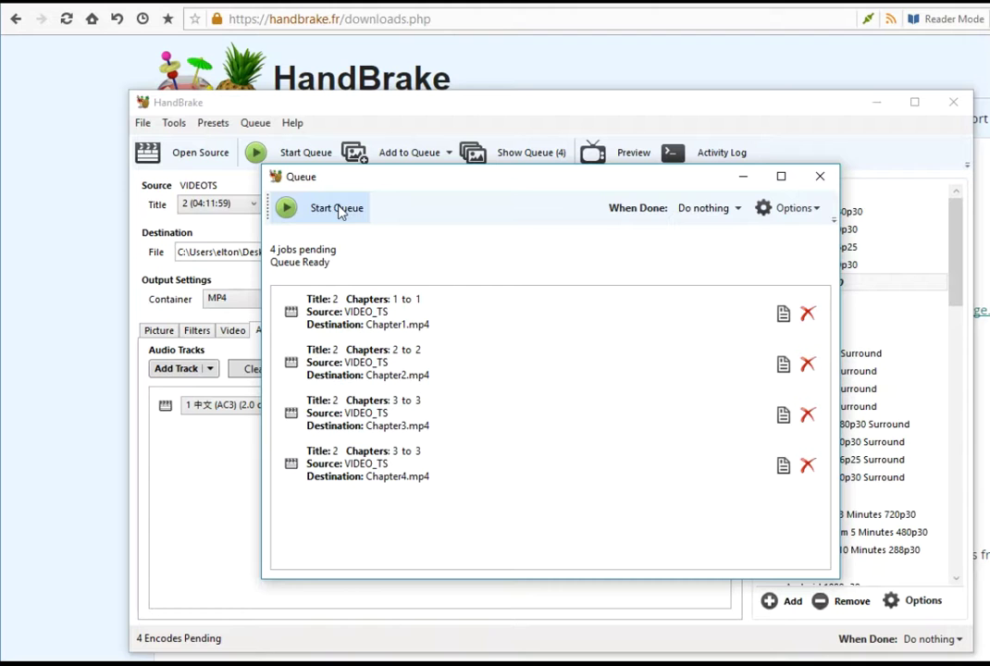
# Close the Queue window, leaving four encodes pending.
pyautogui.click(820, 176)
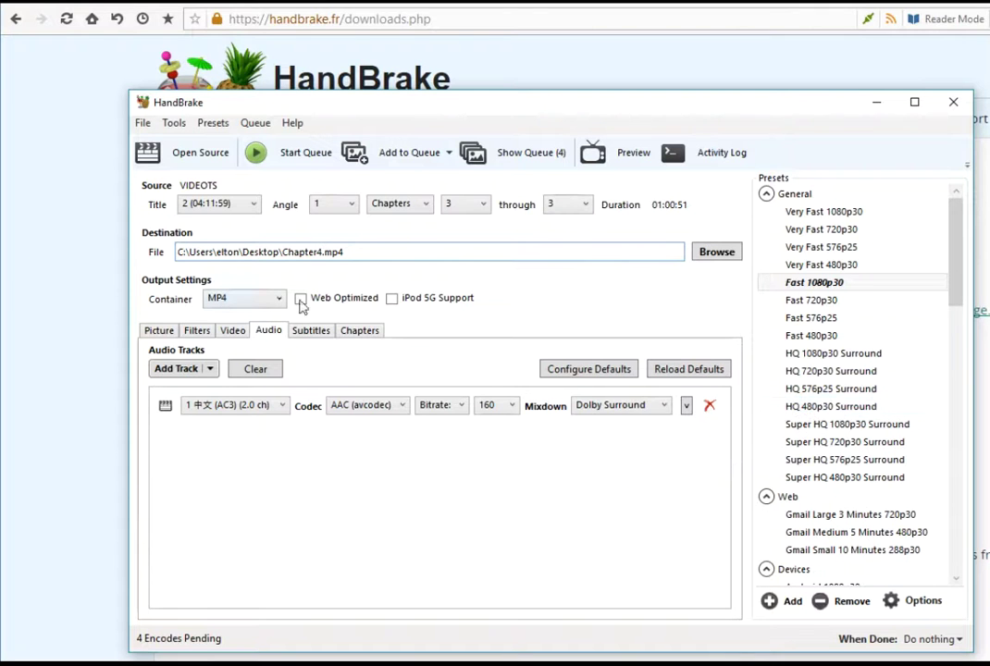
# Start encoding the queue, then stop it after the first job.
pyautogui.click(287, 170)
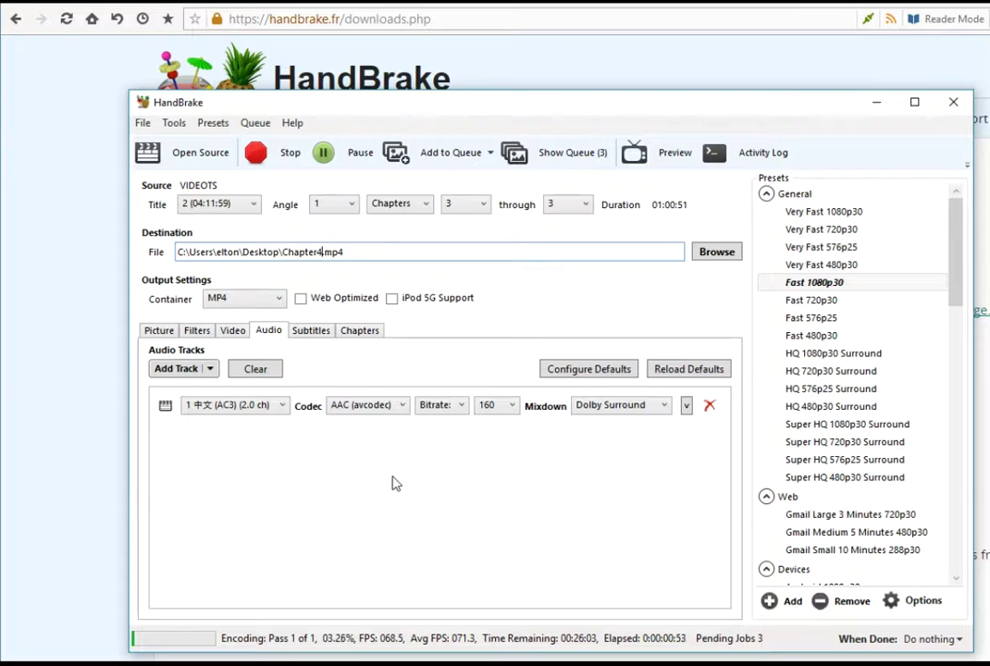
pyautogui.click(274, 163)
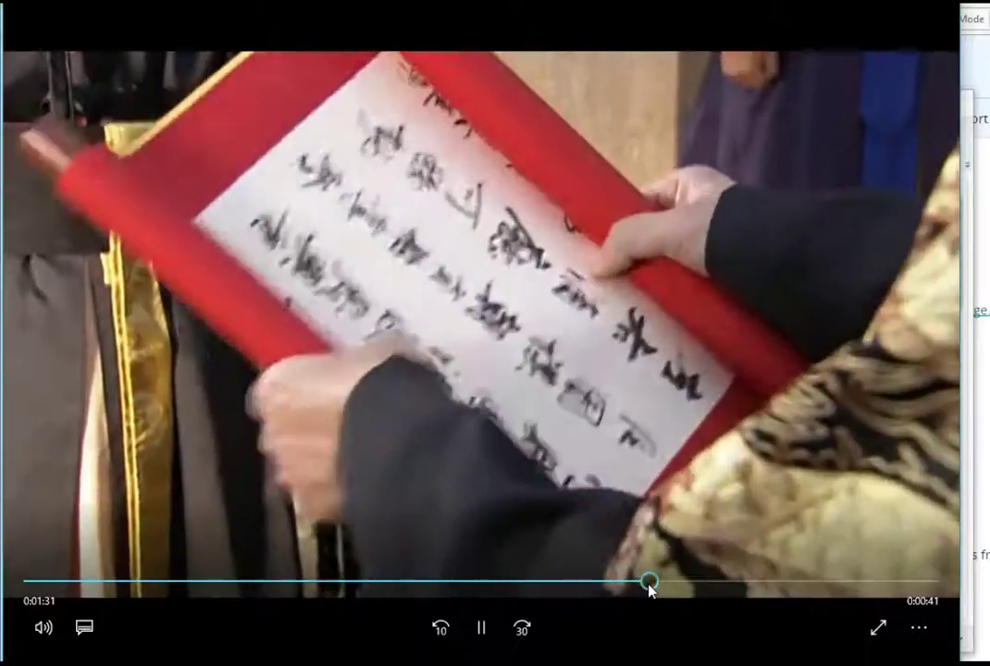
# Skip ahead in the playing clip to about 0:01:48.
pyautogui.click(772, 583)
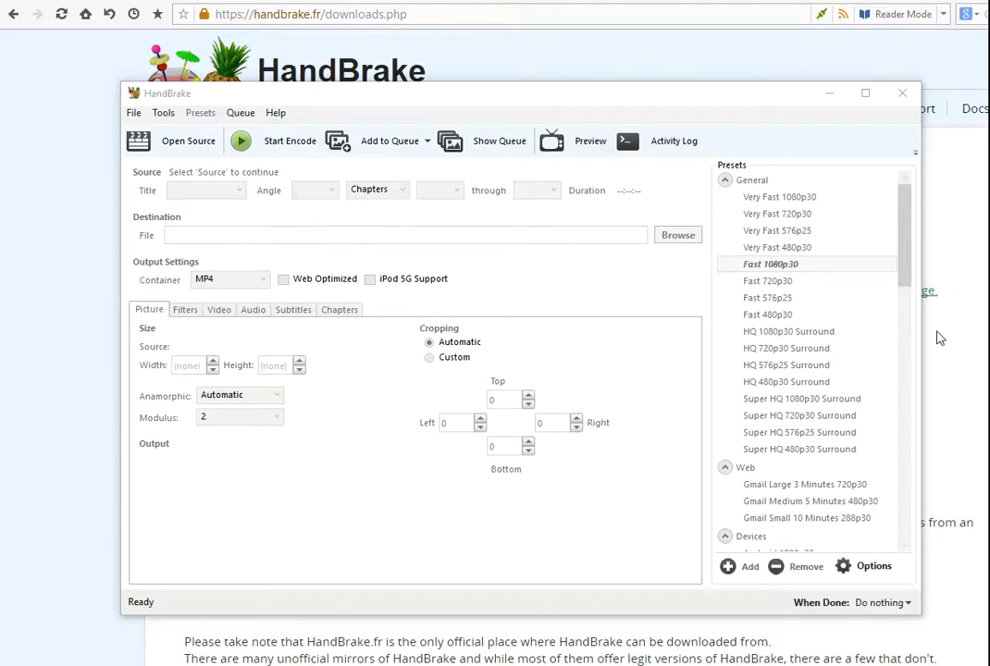
# Load the MPEGAV folder on DVD RW Drive (E:) as a batch-scan folder source.
pyautogui.click(194, 143)
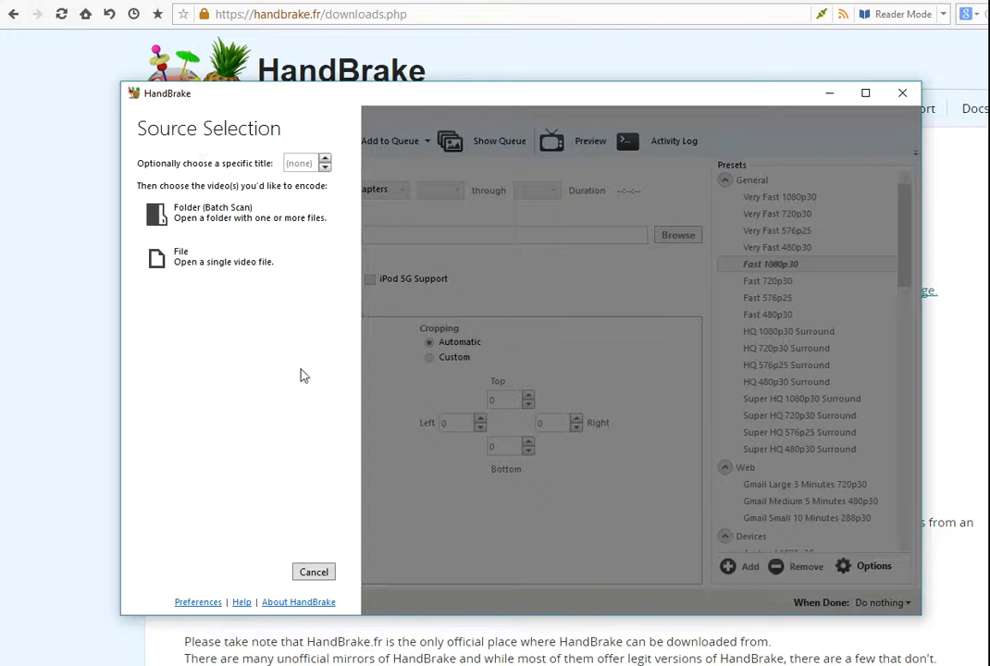
pyautogui.click(234, 214)
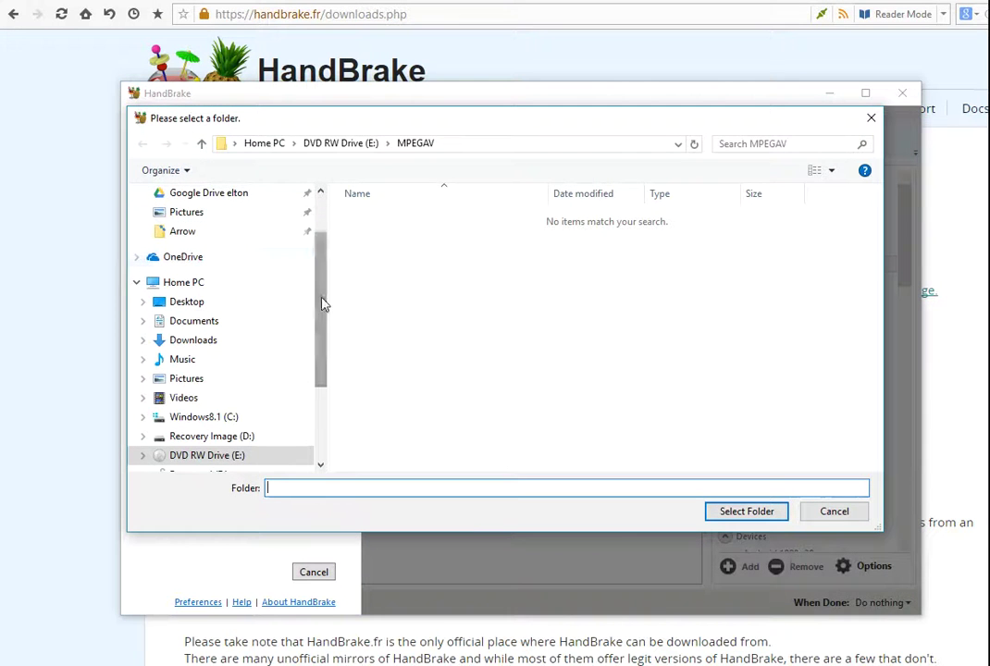
pyautogui.moveTo(323, 303); pyautogui.dragTo(323, 365)
pyautogui.click(209, 329)
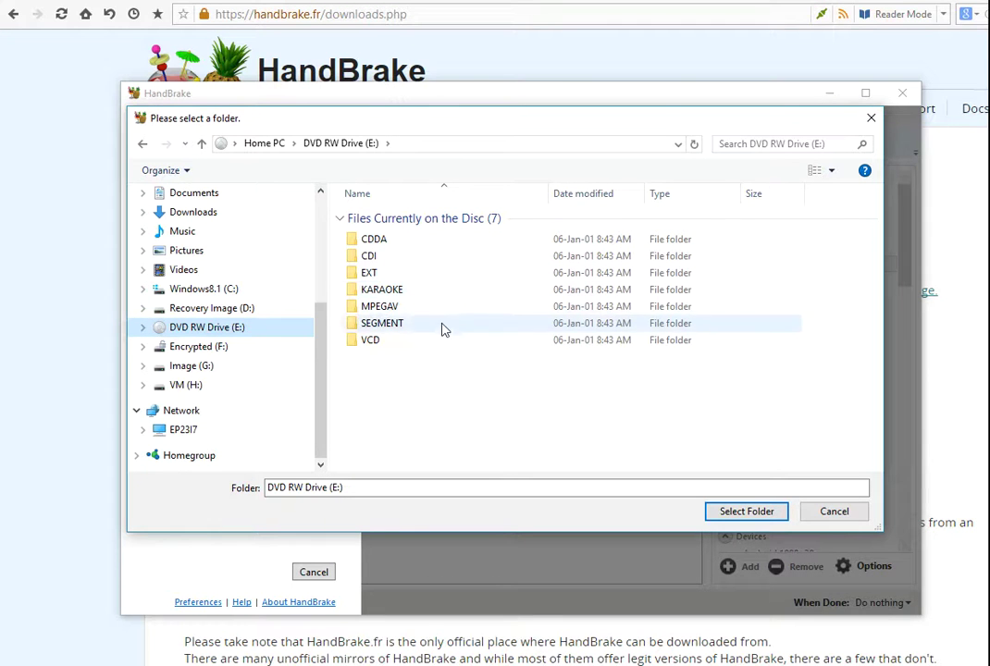
pyautogui.click(377, 308)
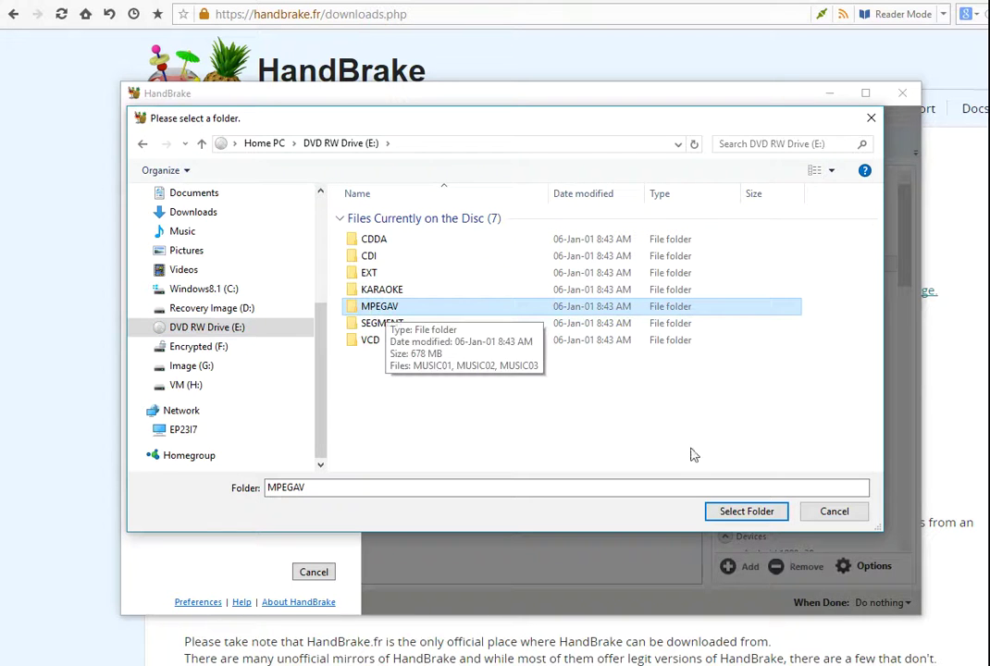
pyautogui.click(747, 511)
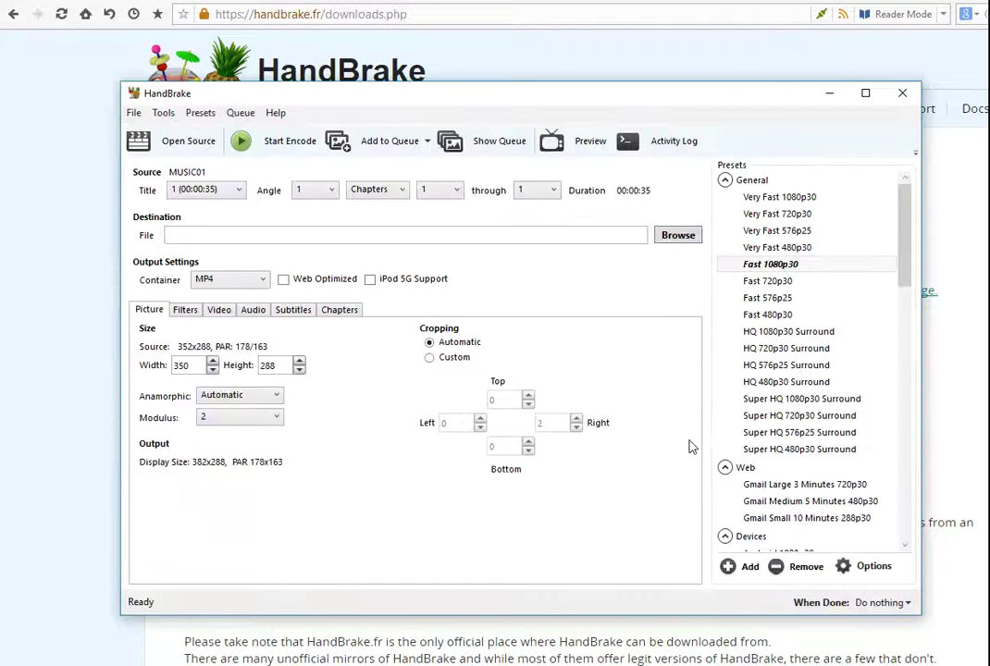
# Select title 2 (00:31:56), MUSIC02, keeping the end chapter at 1.
pyautogui.click(206, 189)
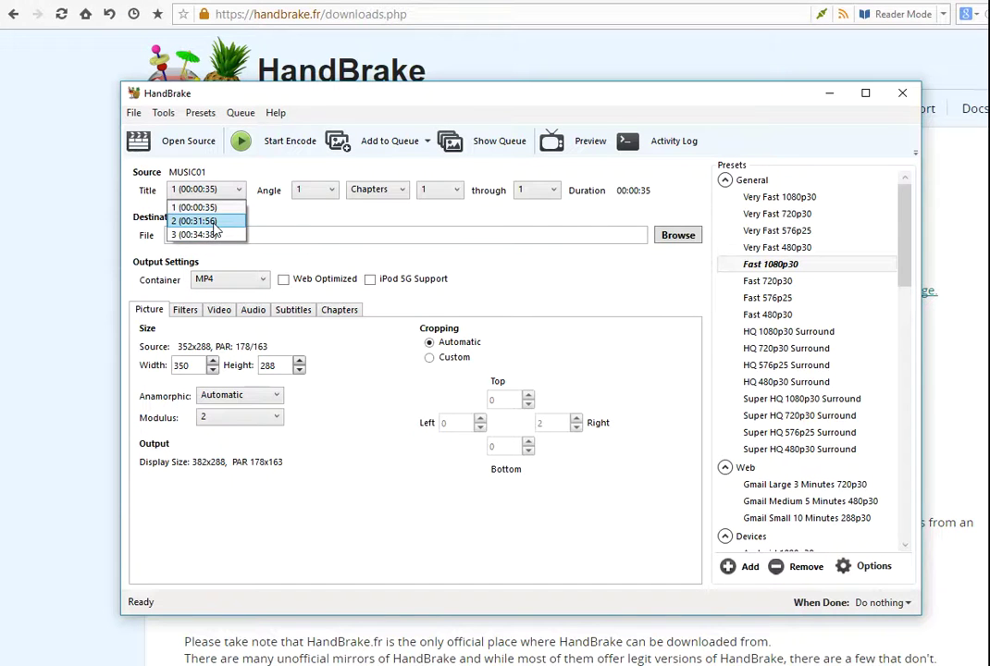
pyautogui.click(205, 221)
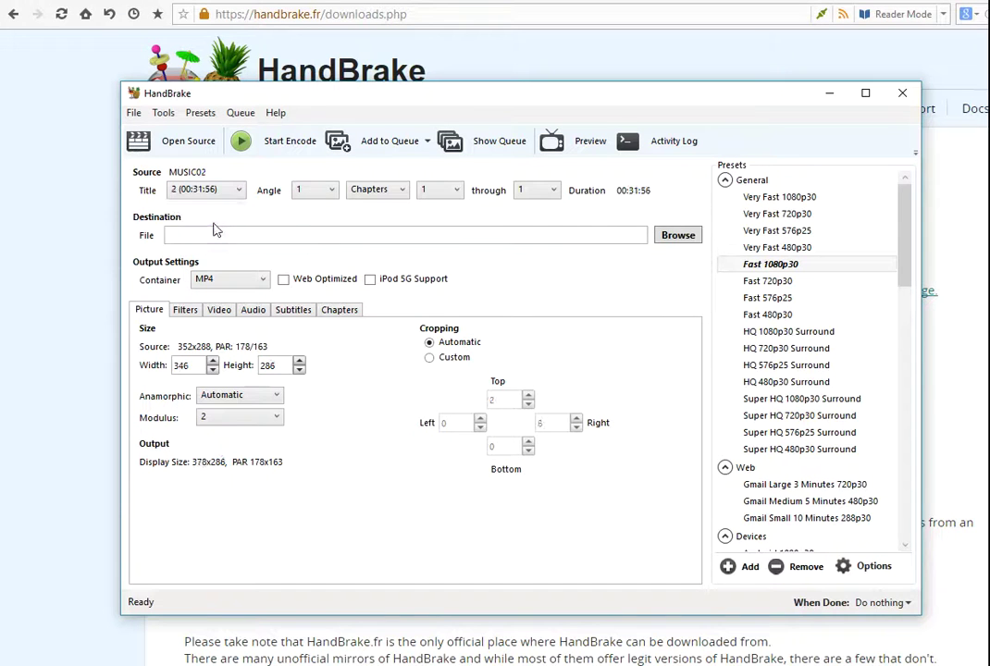
pyautogui.click(527, 201)
# On the Audio tab, keep the single MPEG track and set its mixdown to Mono (Left Only).
pyautogui.click(253, 309)
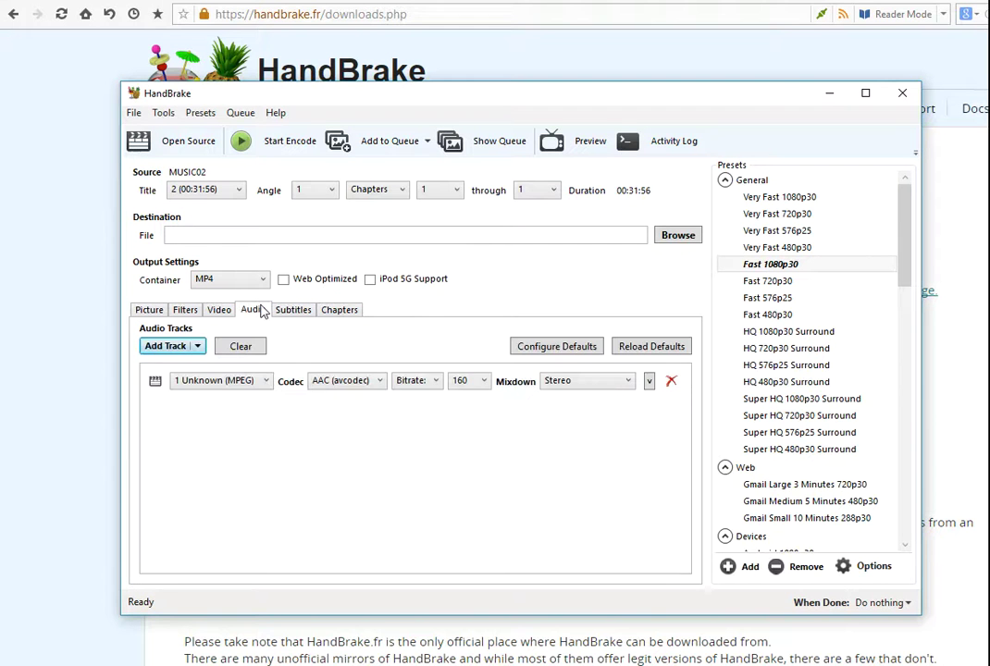
pyautogui.click(230, 385)
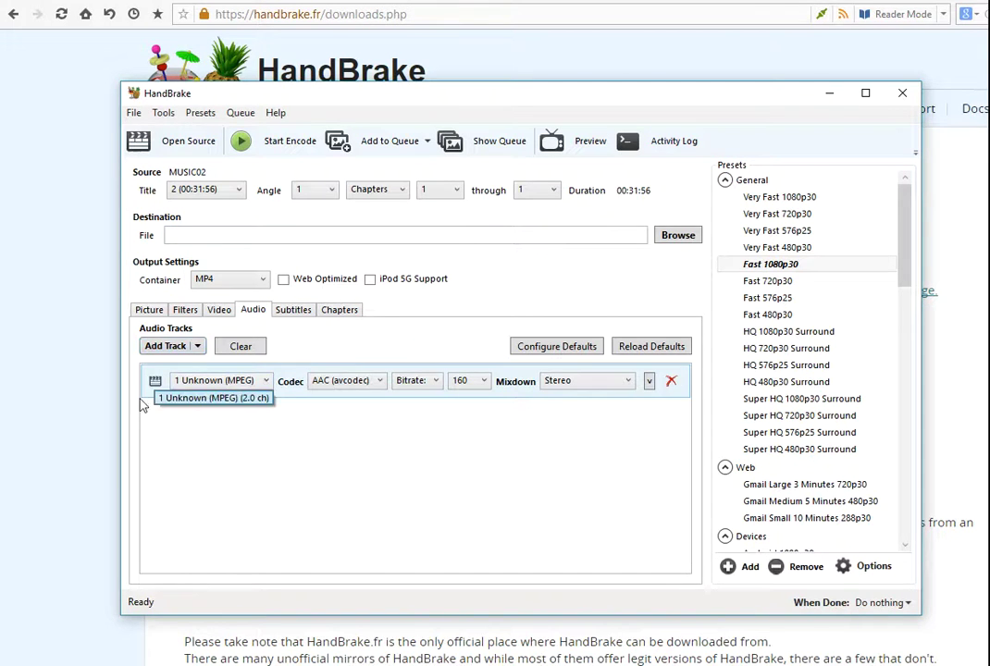
pyautogui.click(199, 399)
pyautogui.click(587, 387)
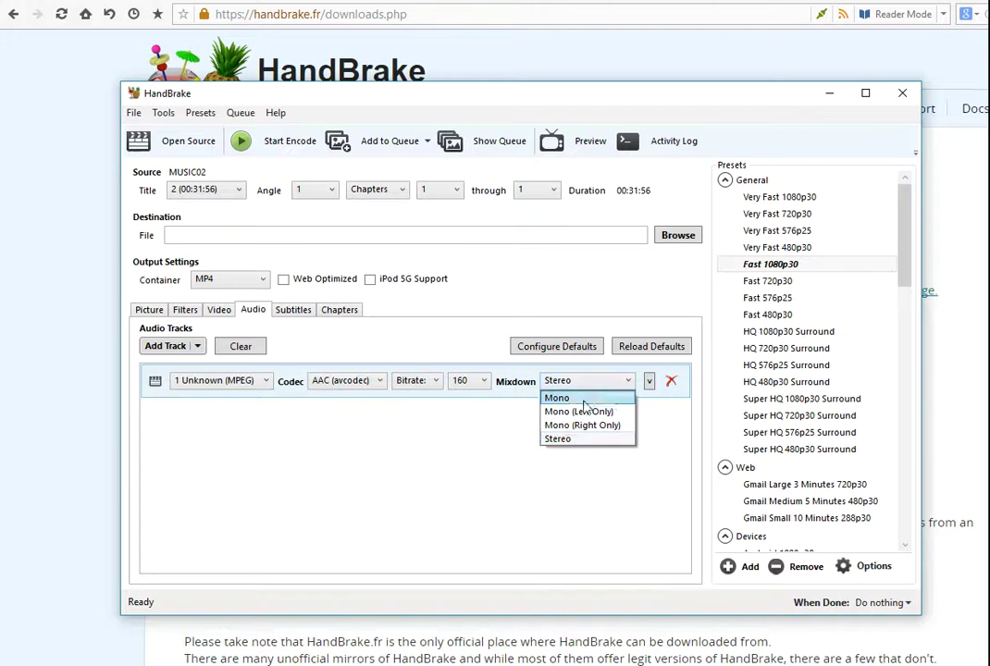
pyautogui.click(581, 406)
# Compare the Mono (Right Only) mixdown, then settle on Mono (Left Only).
pyautogui.click(583, 382)
pyautogui.click(586, 426)
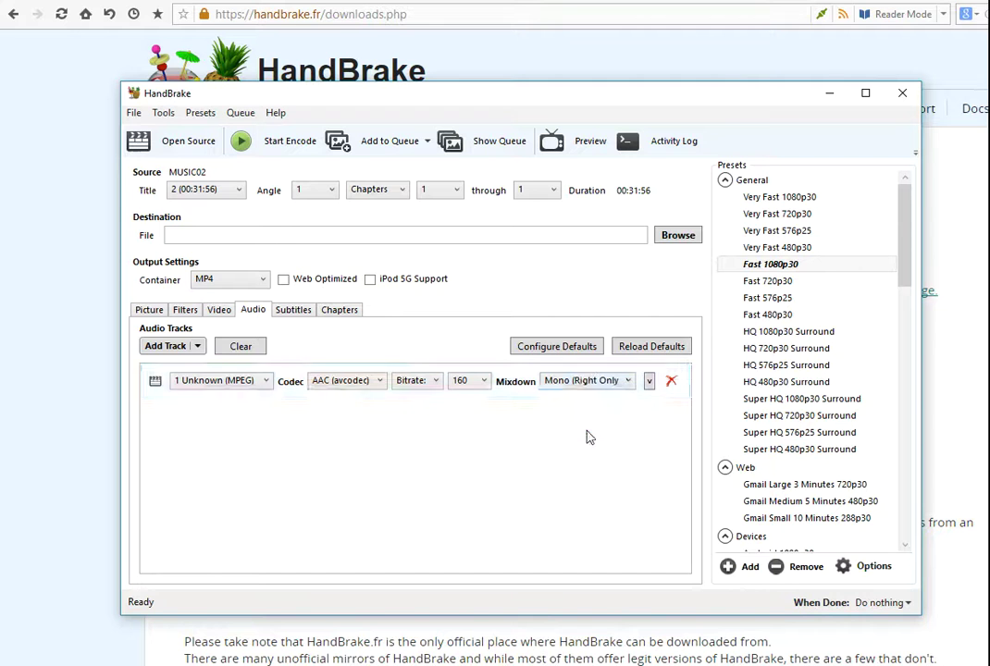
pyautogui.click(583, 382)
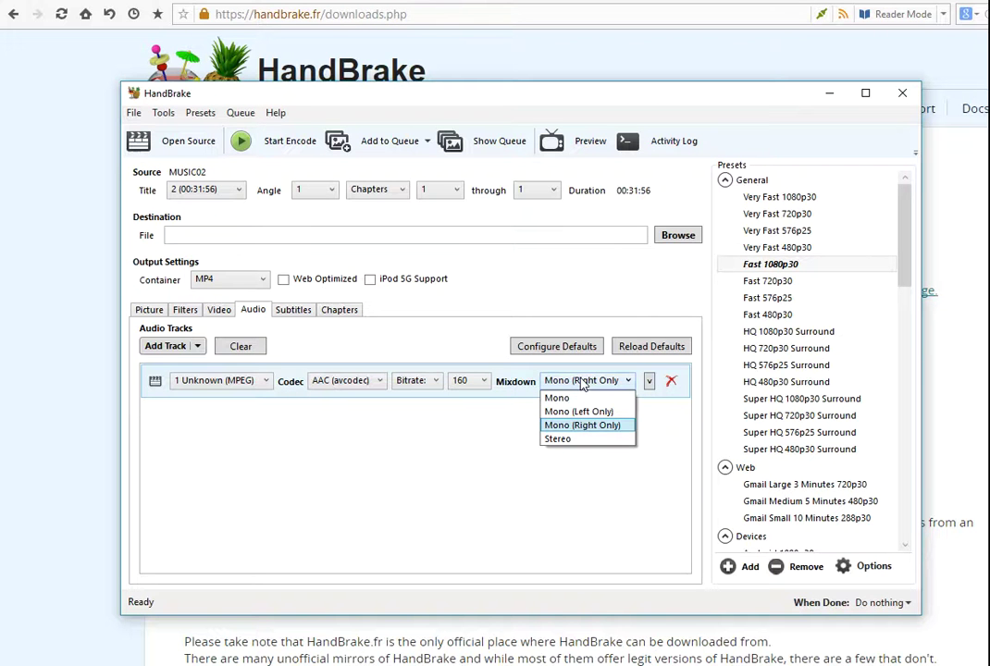
pyautogui.click(584, 411)
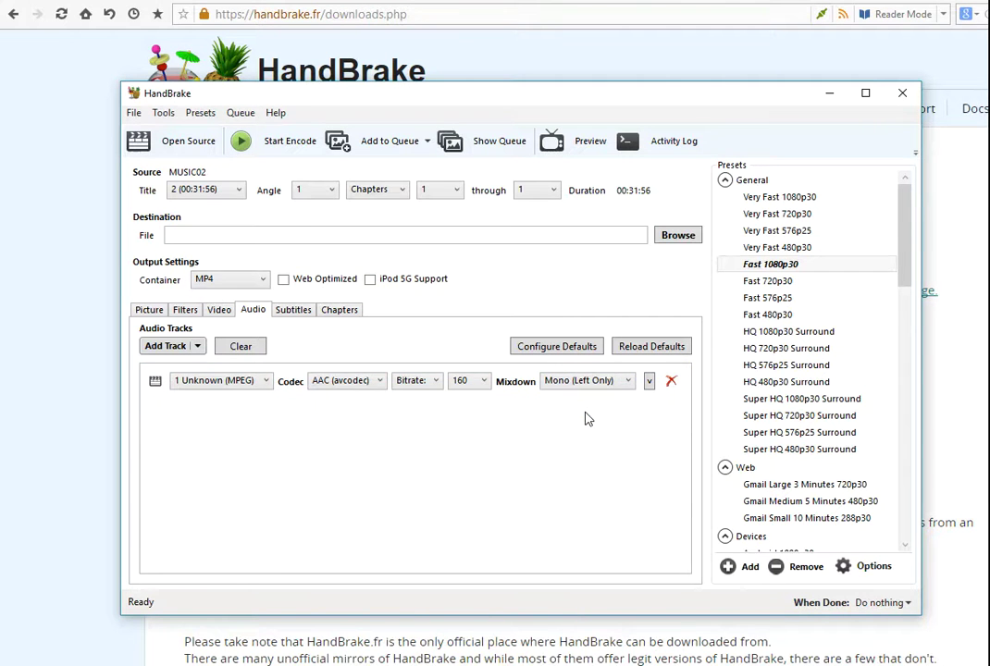
pyautogui.click(586, 385)
pyautogui.click(583, 426)
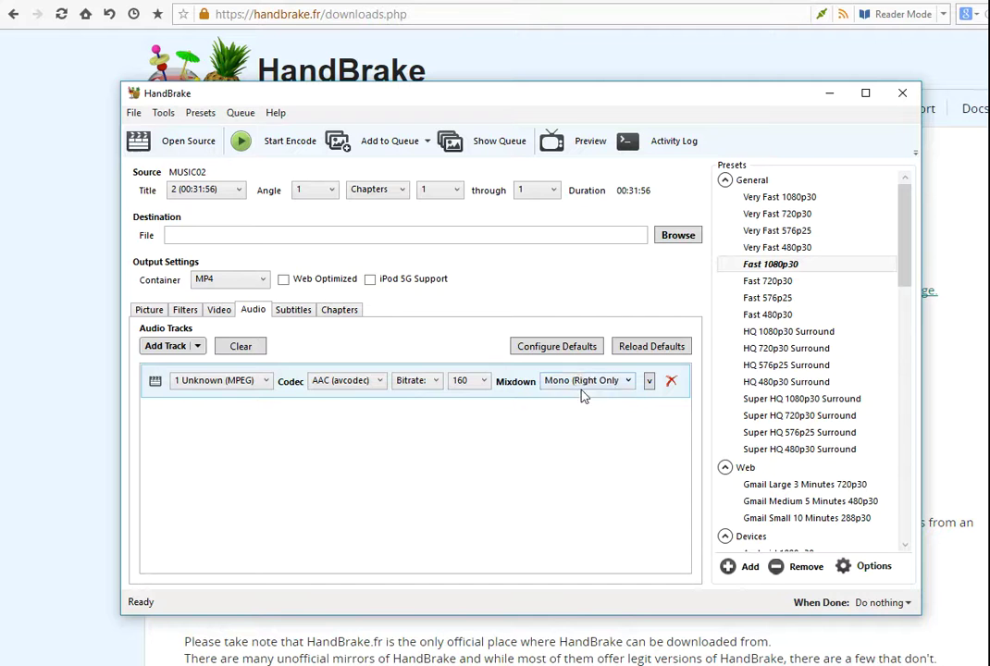
pyautogui.click(582, 385)
pyautogui.click(579, 411)
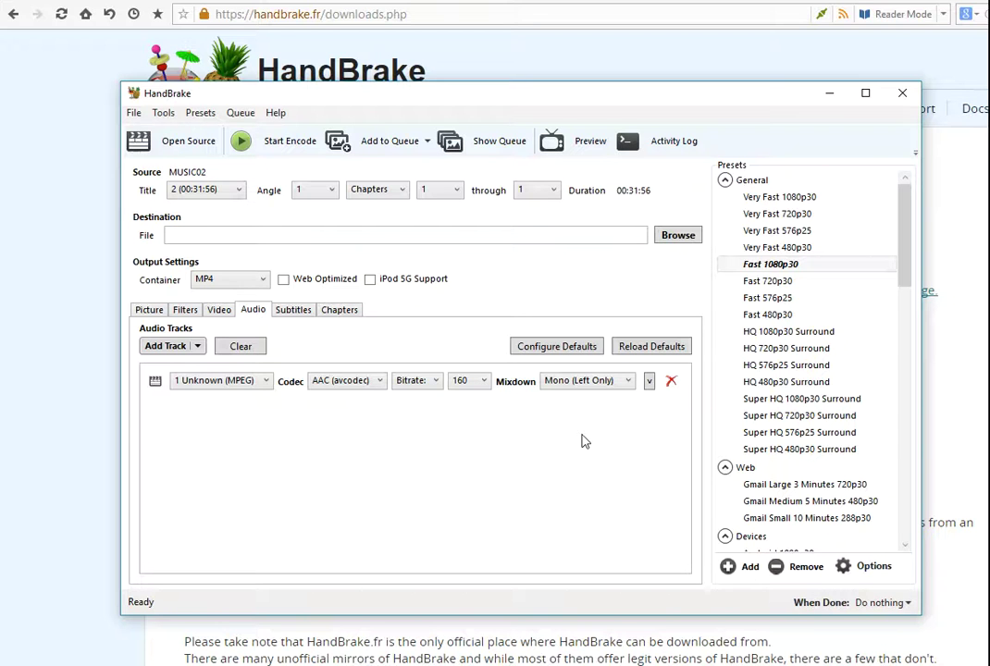
pyautogui.click(607, 388)
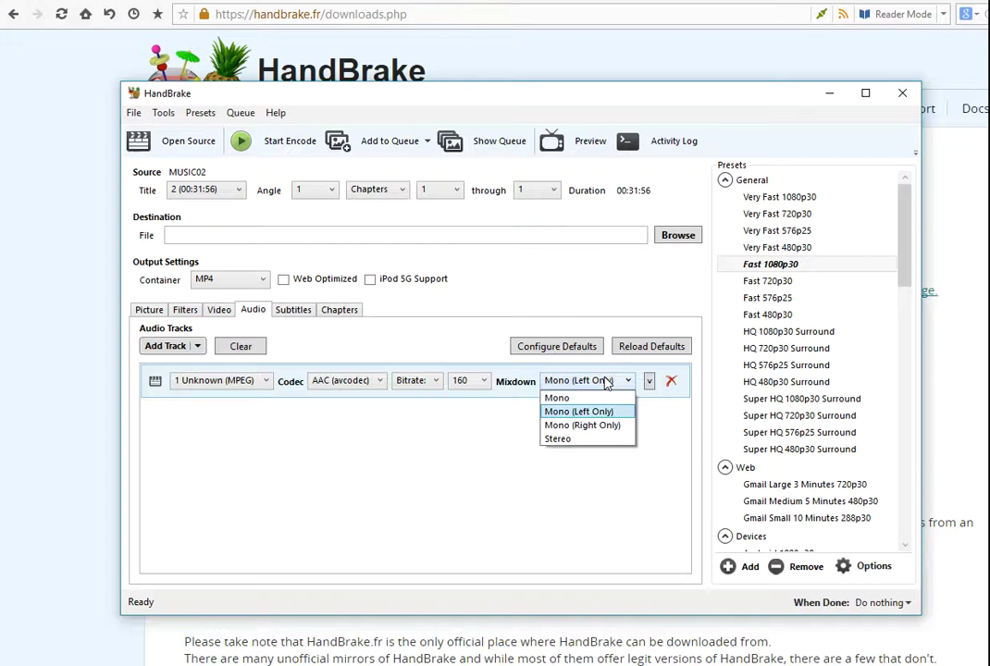
pyautogui.click(490, 458)
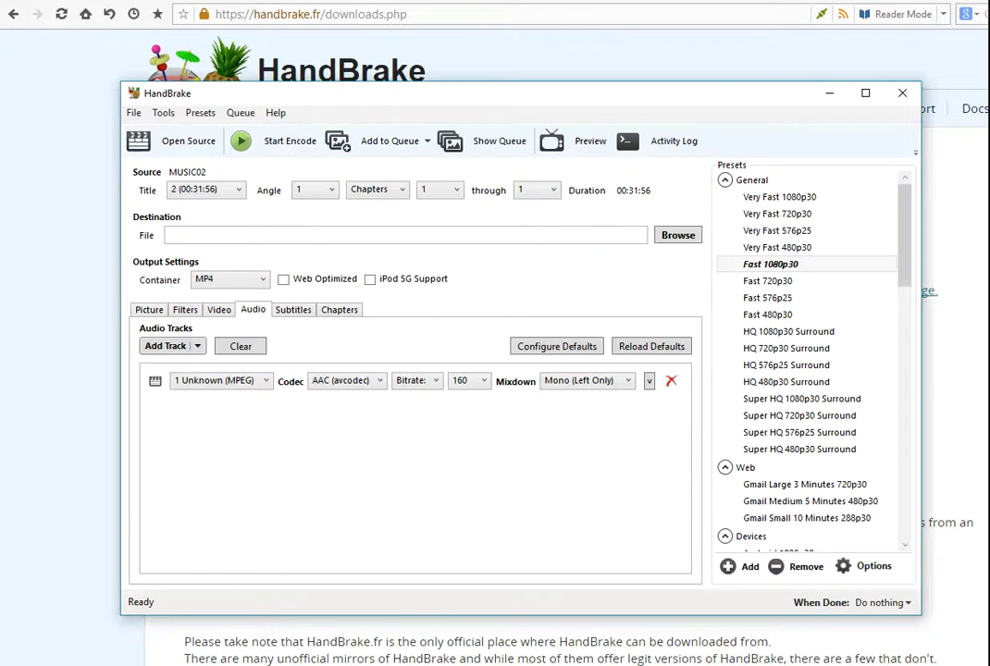